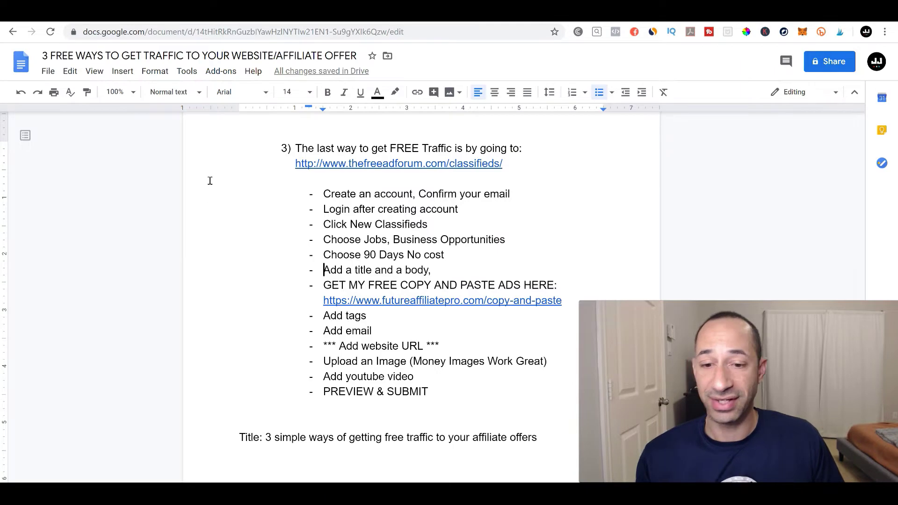
Scroll up to the title of the '3 FREE WAYS TO GET TRAFFIC TO YOUR WEBSITE/AFFILIATE OFFER' doc
scroll(270, 220, up, 10)
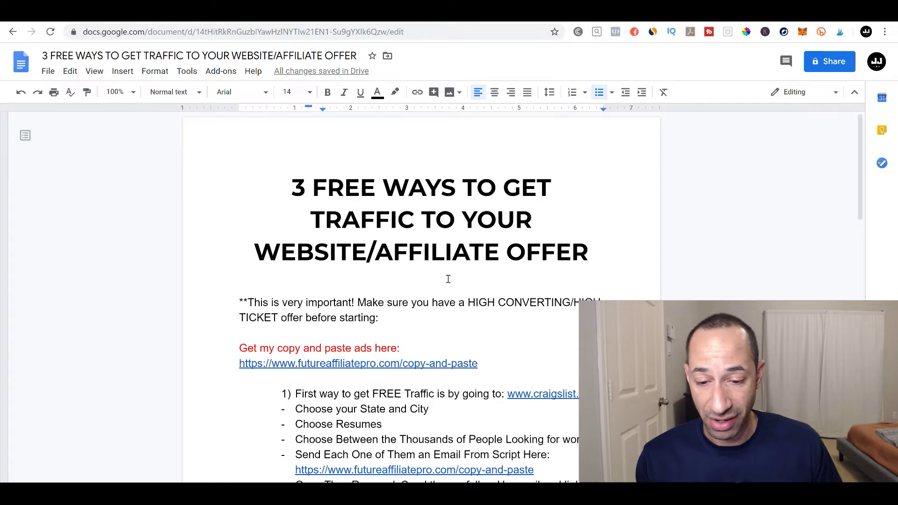
scroll(470, 260, down, 3)
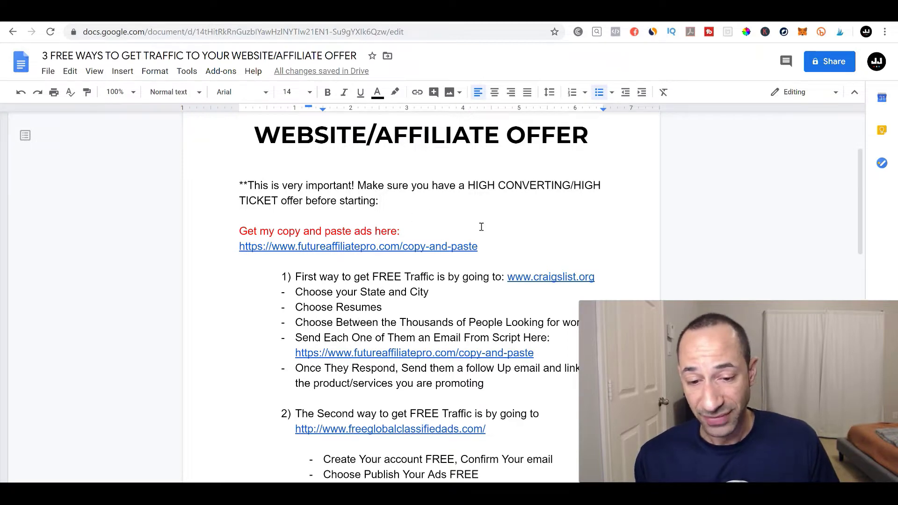
scroll(507, 224, down, 2)
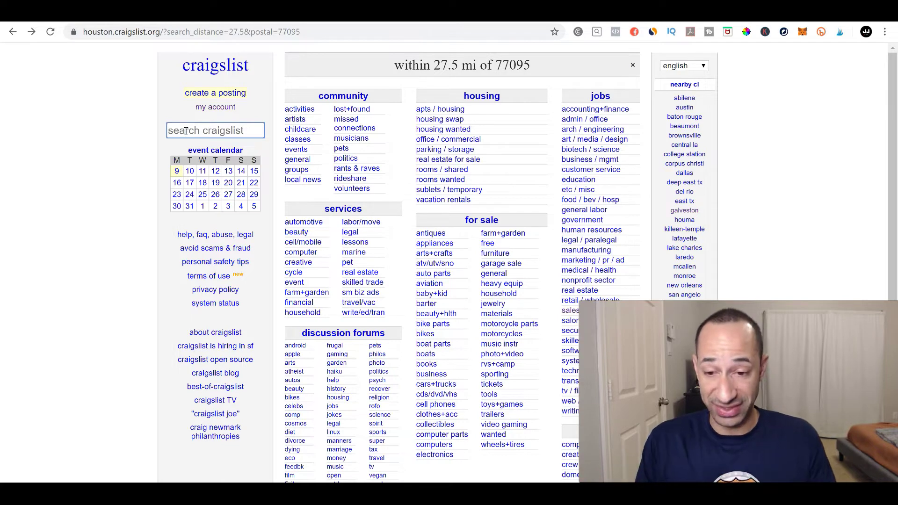
Search 'resumes' (129 results) and open the 'Honest Male from Detroit in need of a Job' post
text(resumes)
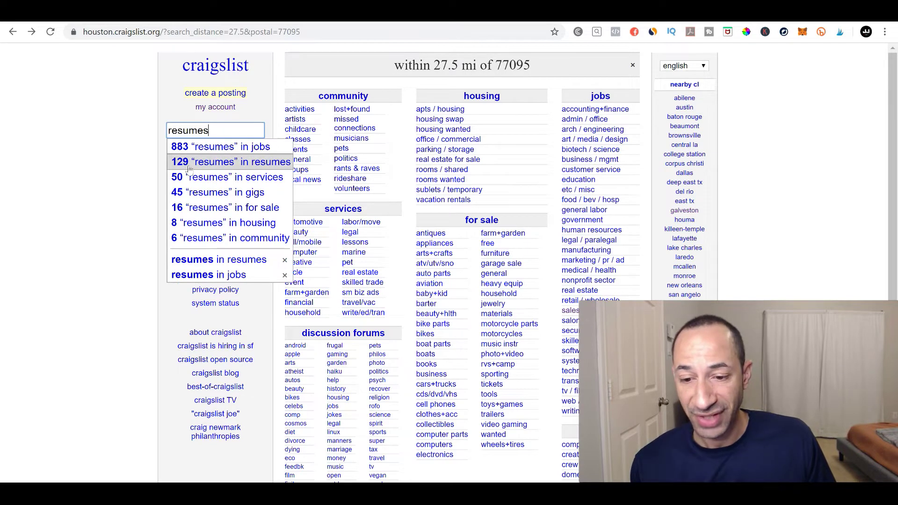
click(215, 163)
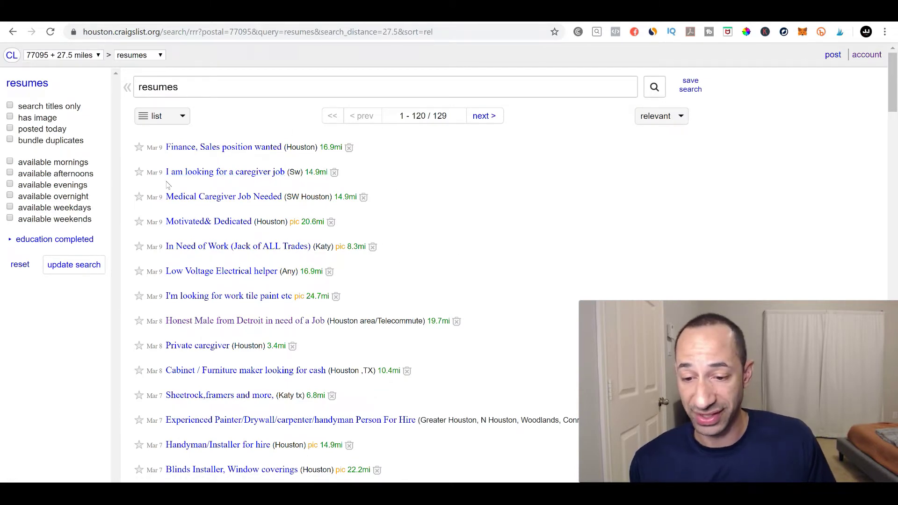
scroll(222, 166, down, 4)
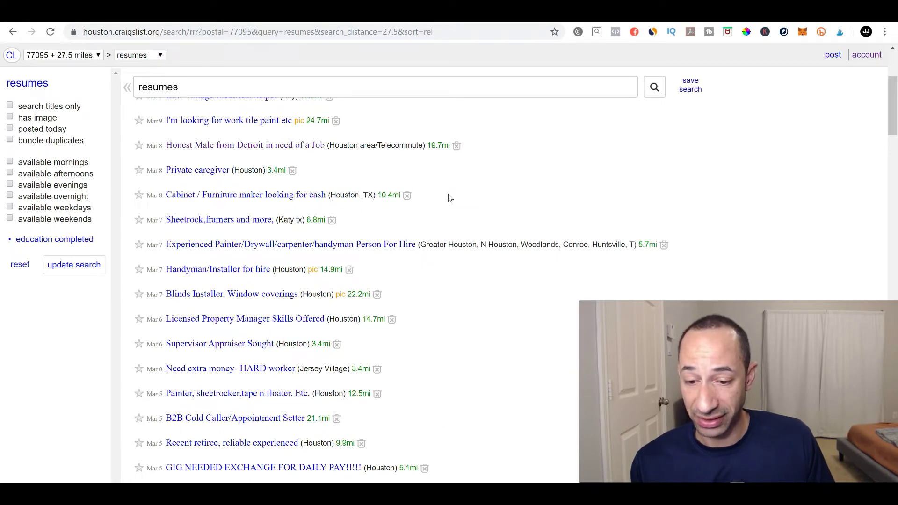
scroll(445, 196, up, 4)
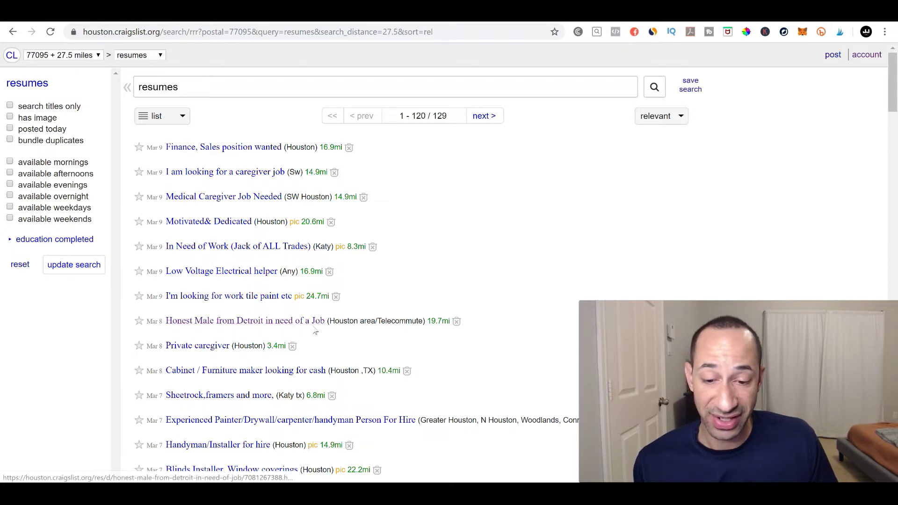
click(272, 322)
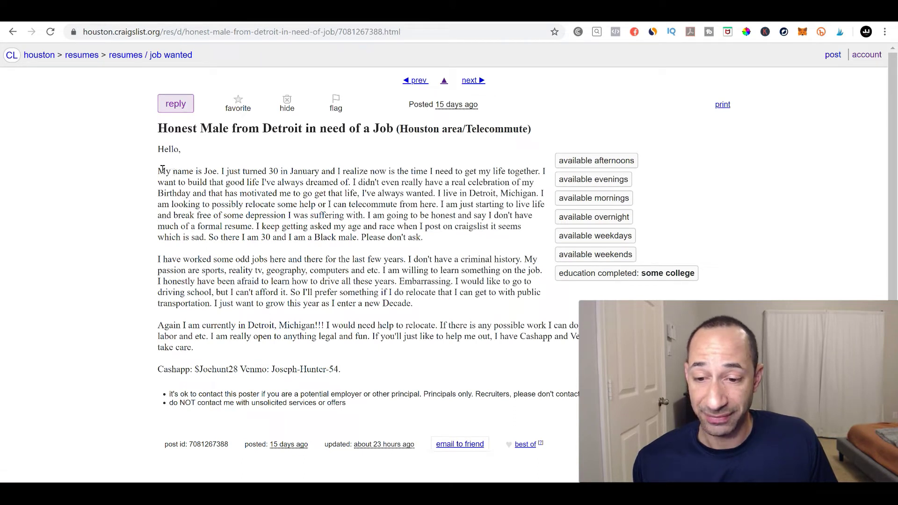
drag(160, 170, 298, 169)
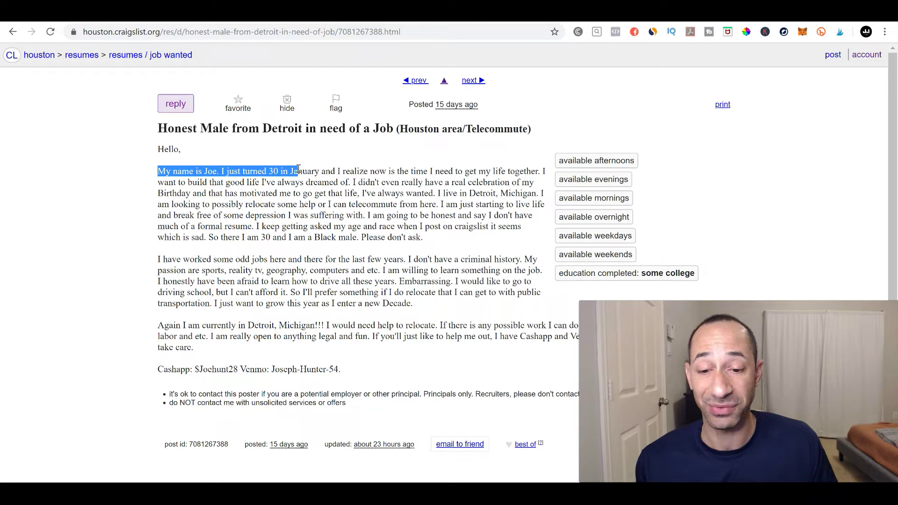
click(411, 235)
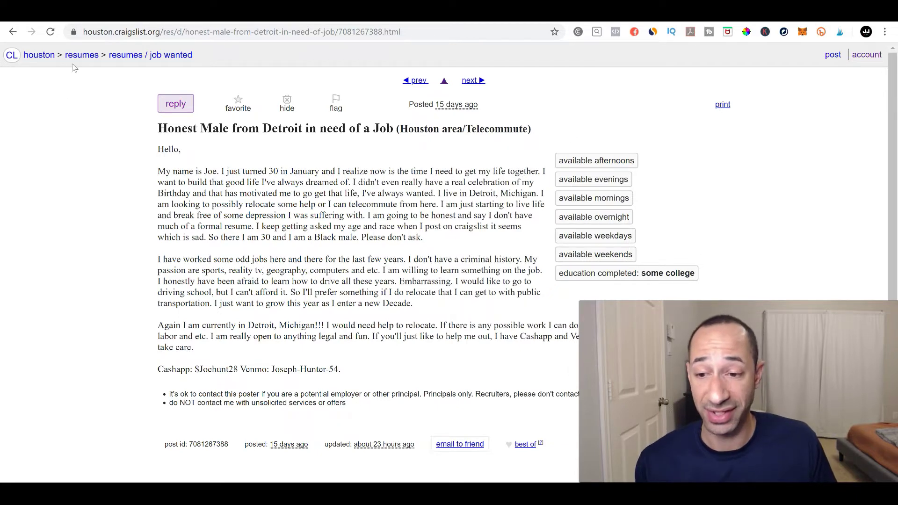
click(13, 33)
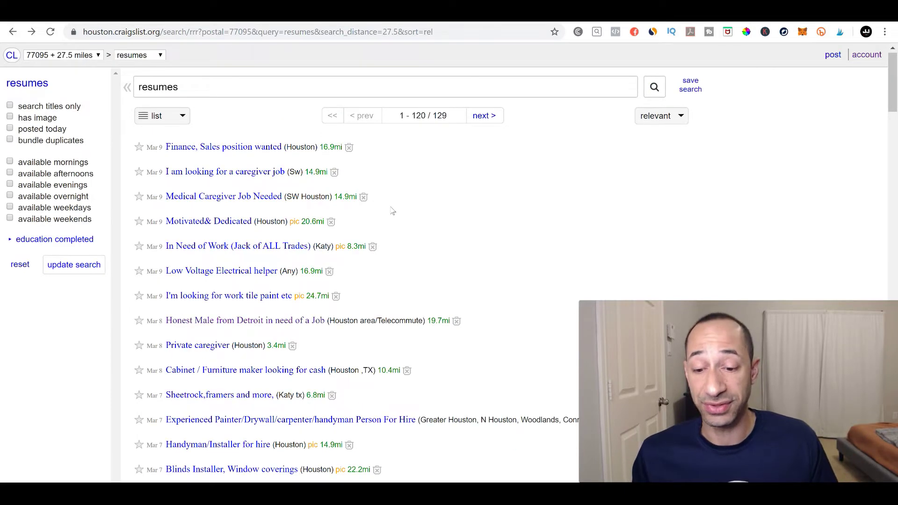
Return from the resumes results to the Houston home page, filtered to 27.5 miles of 77095
scroll(391, 210, down, 11)
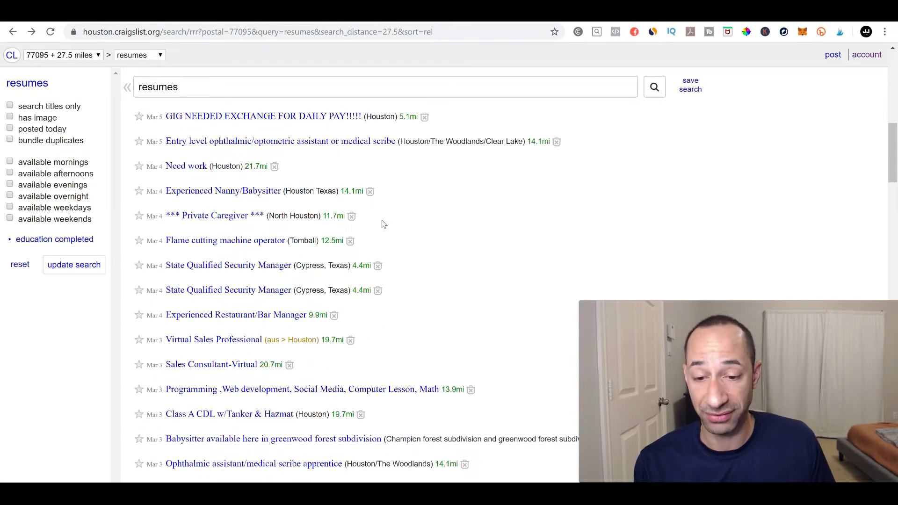
scroll(393, 223, down, 2)
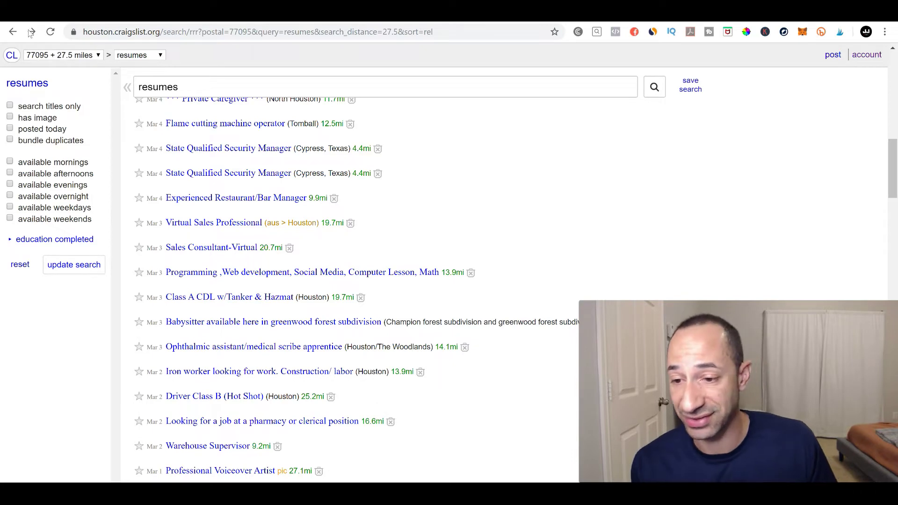
click(13, 32)
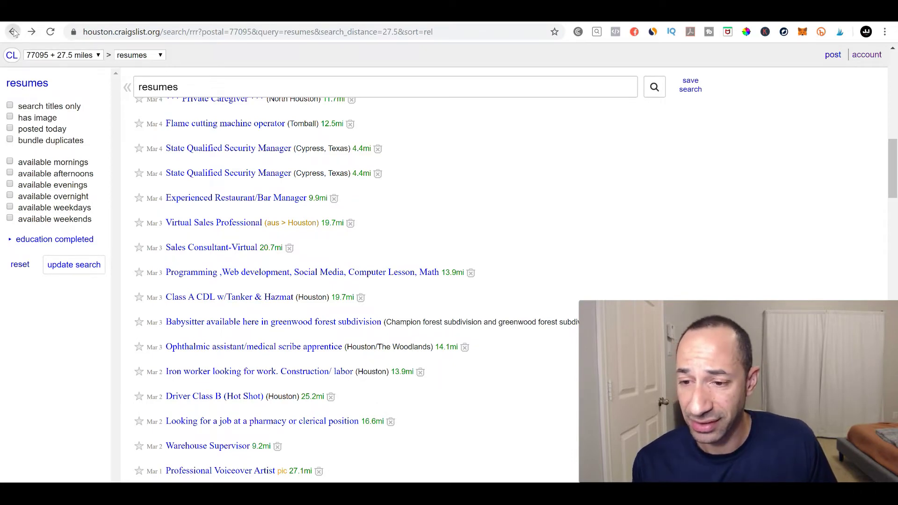
click(86, 182)
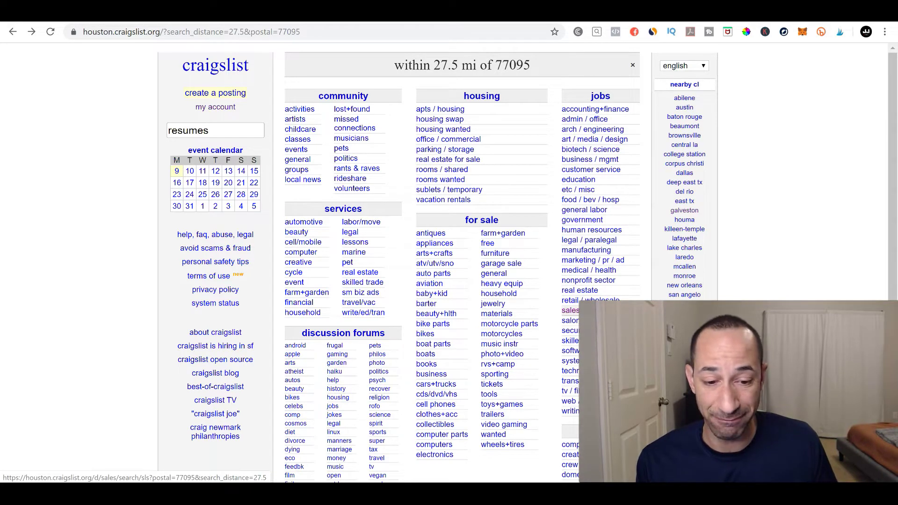
Open the sales job listings, then the 'Headlines' doc from the futureaffiliatepro download page
click(570, 311)
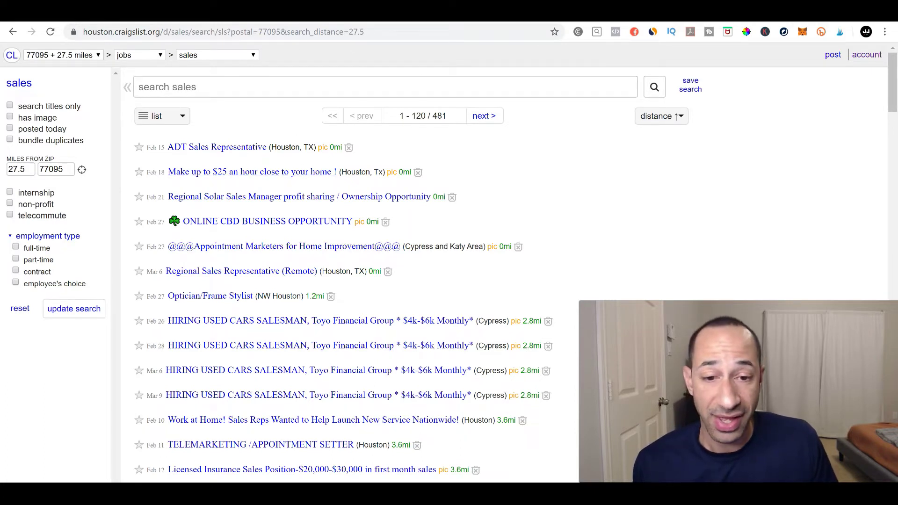
click(608, 19)
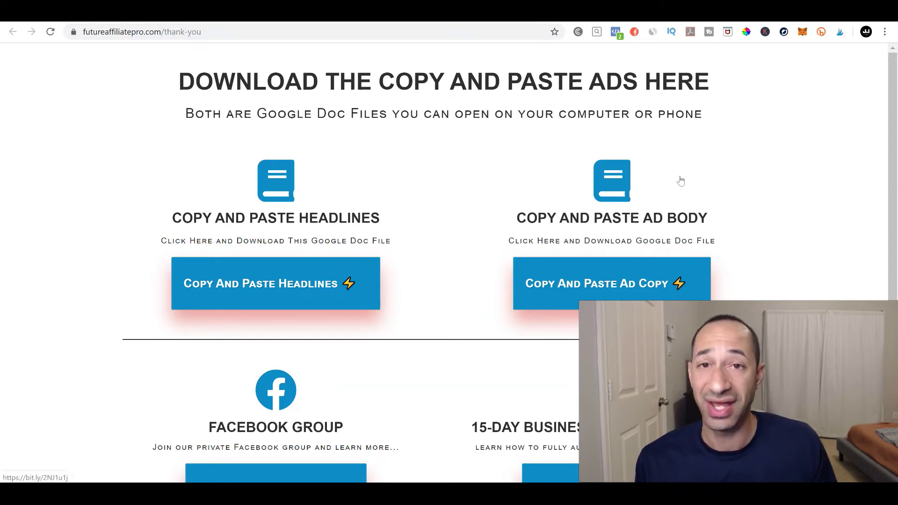
click(289, 288)
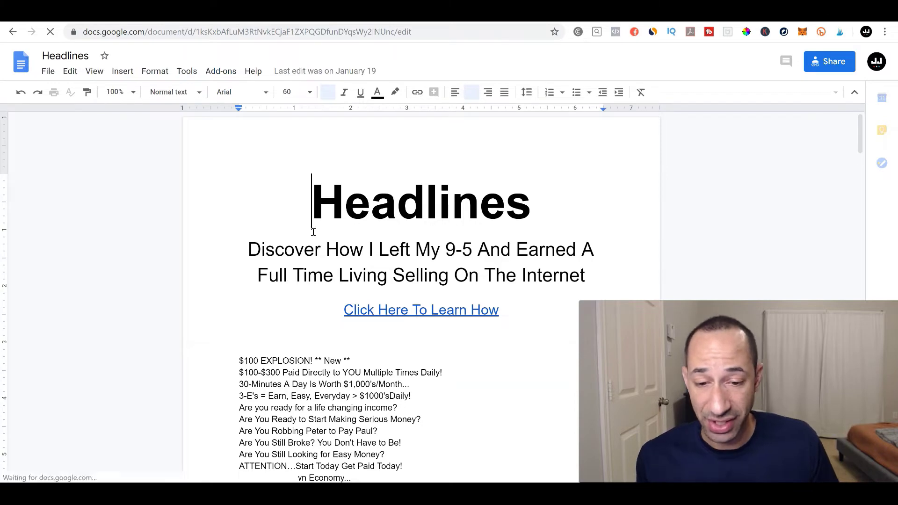
Select the 'Easy Work at Home- Earns $100s daily!' headline and return to the 481 sales jobs
scroll(409, 214, down, 2)
scroll(408, 214, down, 2)
scroll(437, 242, down, 3)
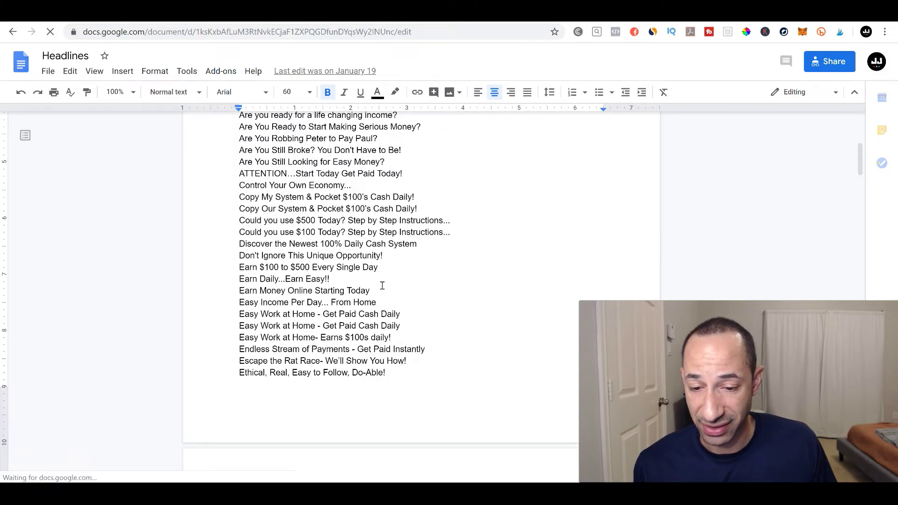
scroll(313, 264, down, 3)
scroll(341, 250, up, 1)
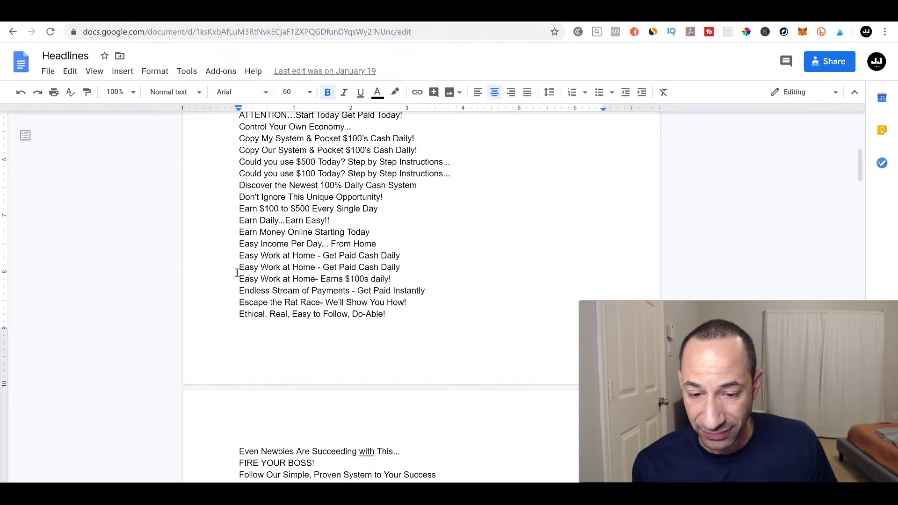
drag(237, 279, 392, 279)
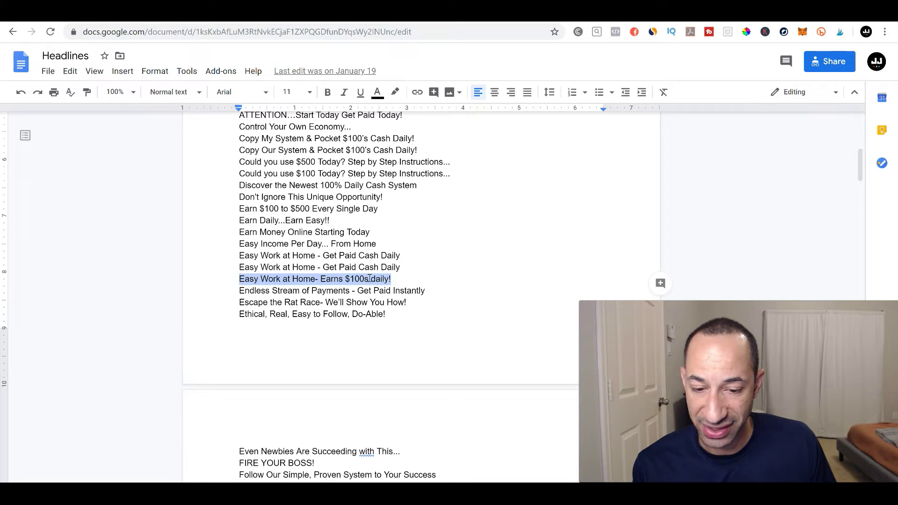
click(254, 24)
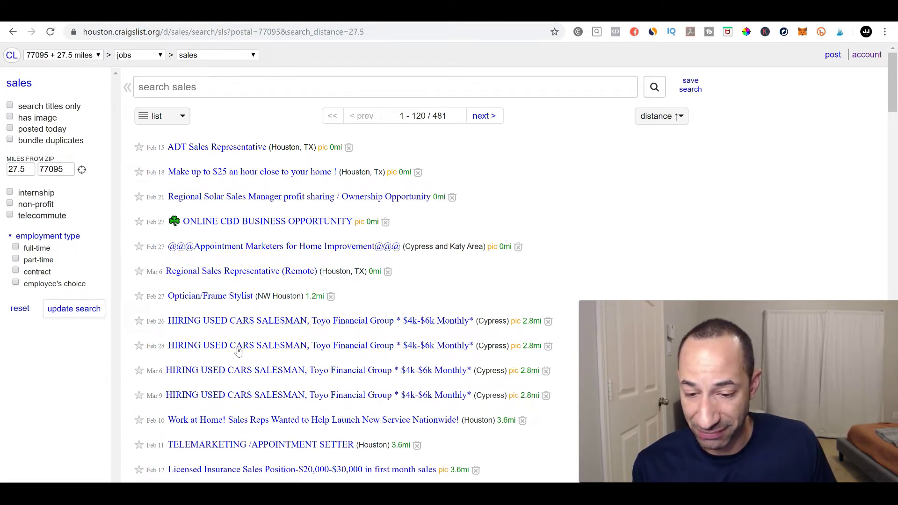
View the 'ONLINE CBD BUSINESS OPPORTUNITY' listing, then go to the Pexels 'money' photo results
click(265, 222)
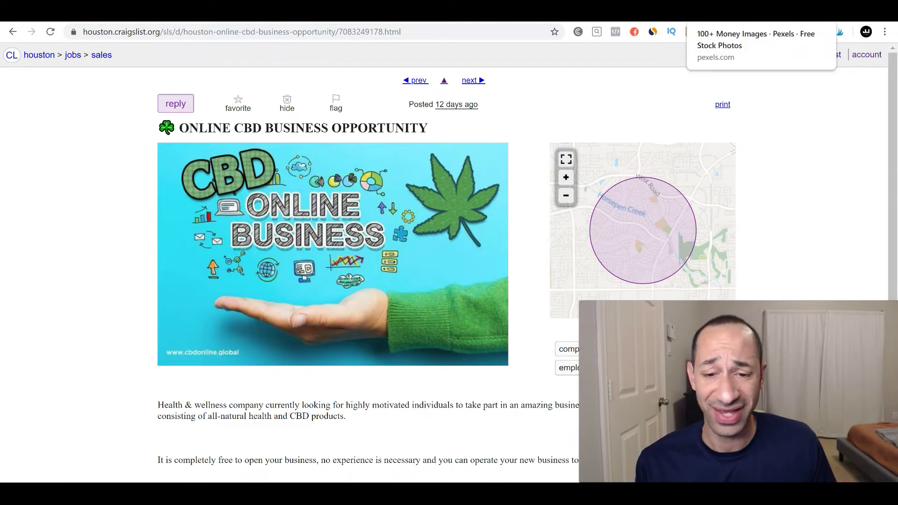
click(748, 12)
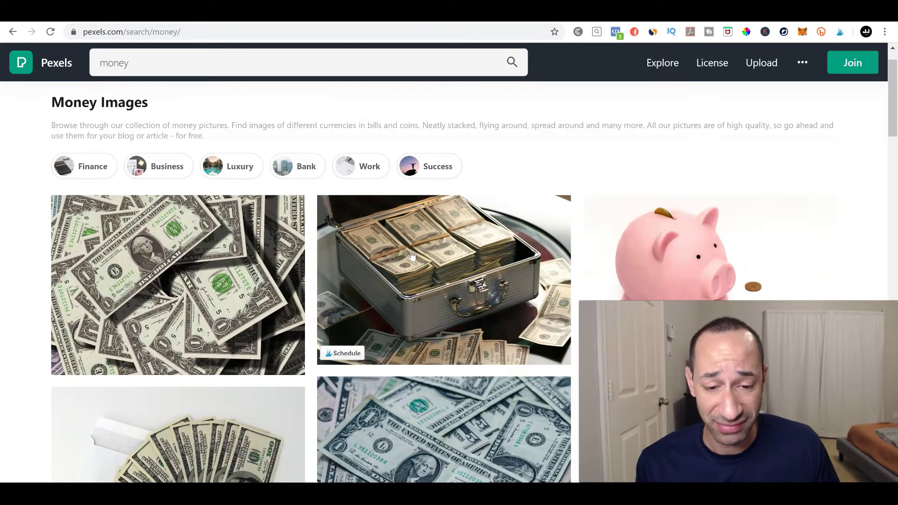
Scroll through the 239 Pexels 'money' stock photos of banknotes, cash cases and piggy banks
scroll(411, 255, down, 5)
scroll(464, 112, up, 7)
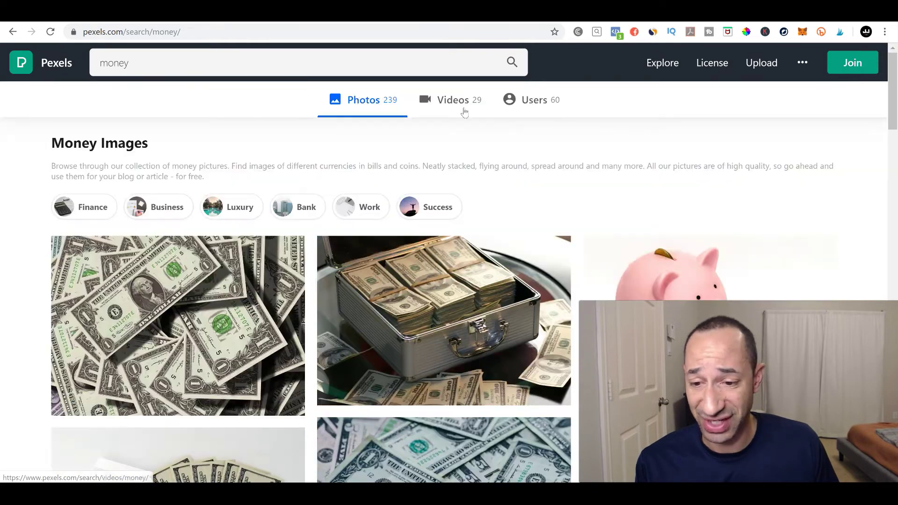
scroll(464, 112, down, 5)
scroll(413, 276, down, 12)
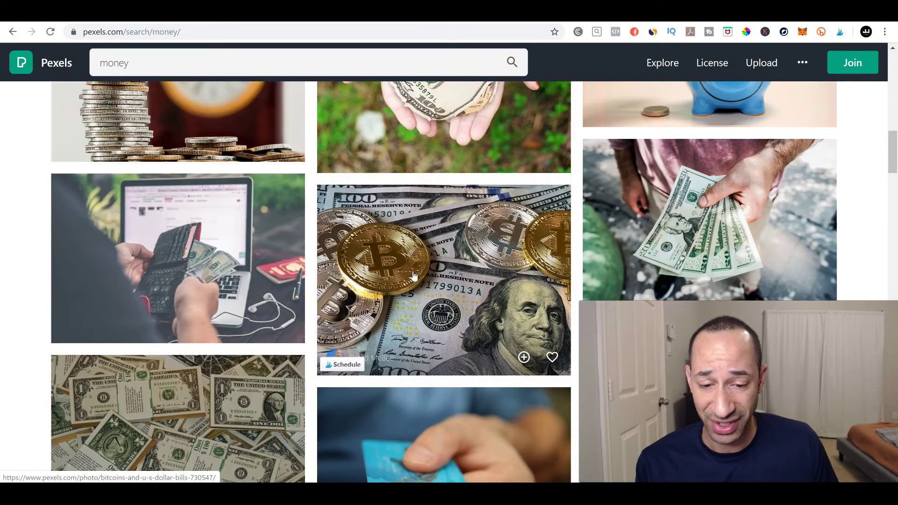
scroll(414, 276, up, 12)
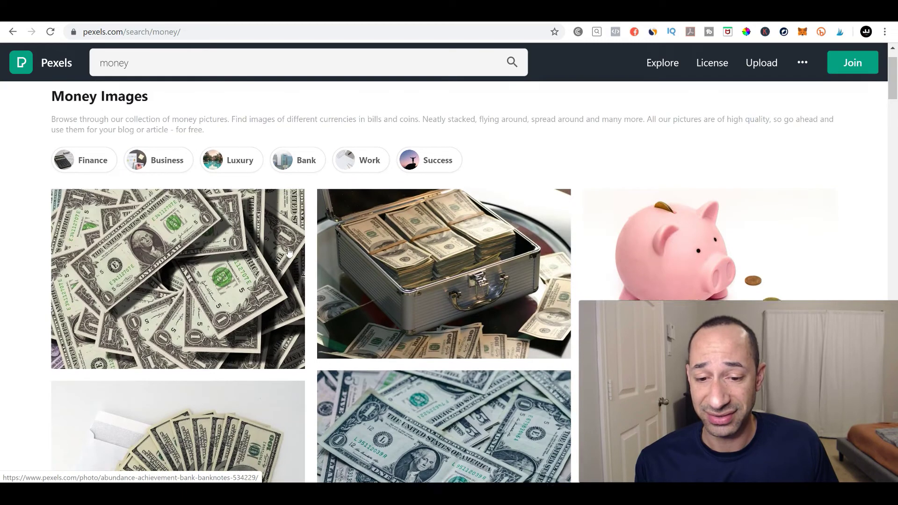
scroll(289, 251, up, 1)
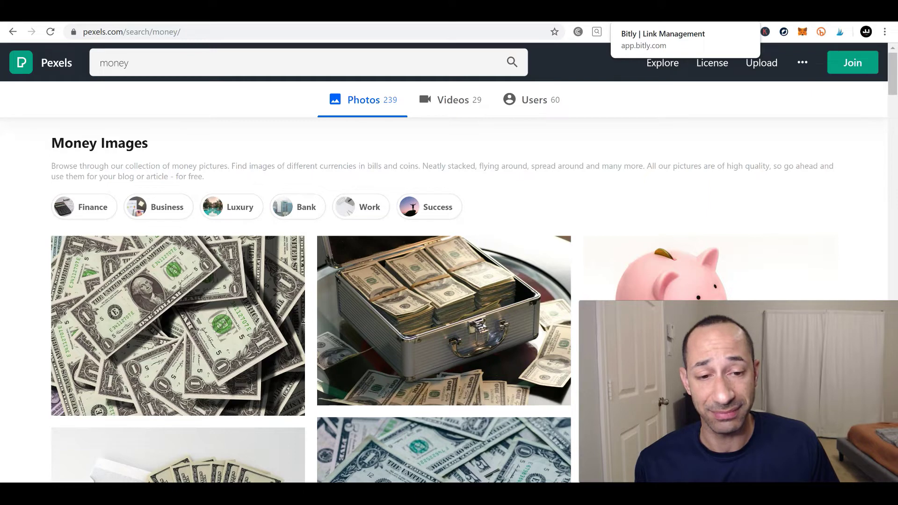
Return to the FutureAffiliatePro download page and open the 'Ad Body' ready-made ad document
click(585, 14)
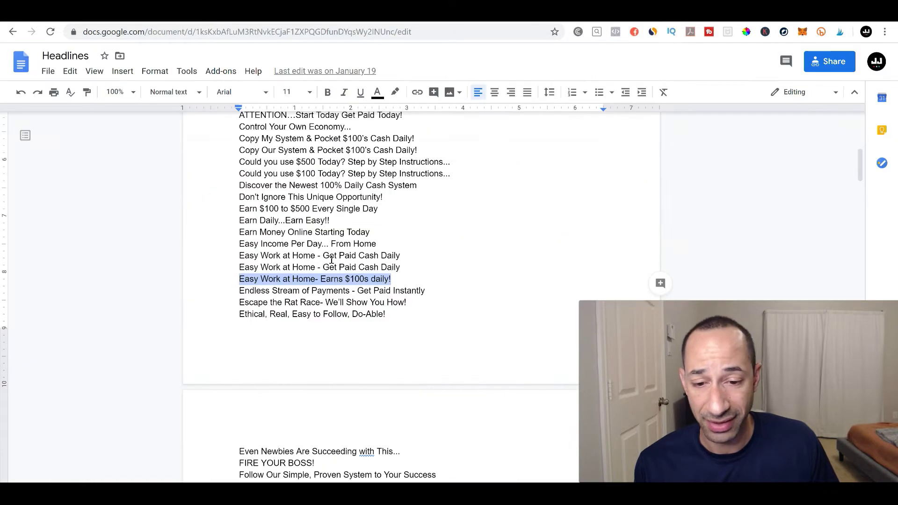
scroll(407, 277, up, 8)
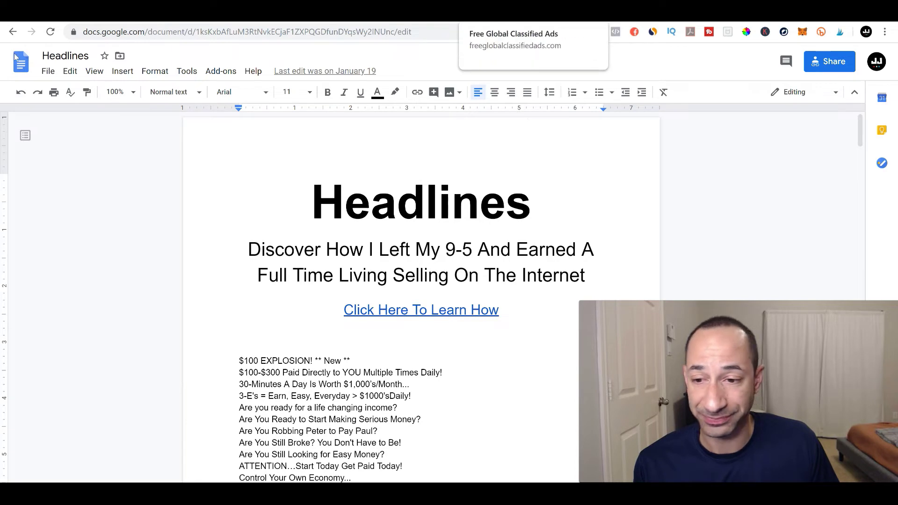
click(11, 33)
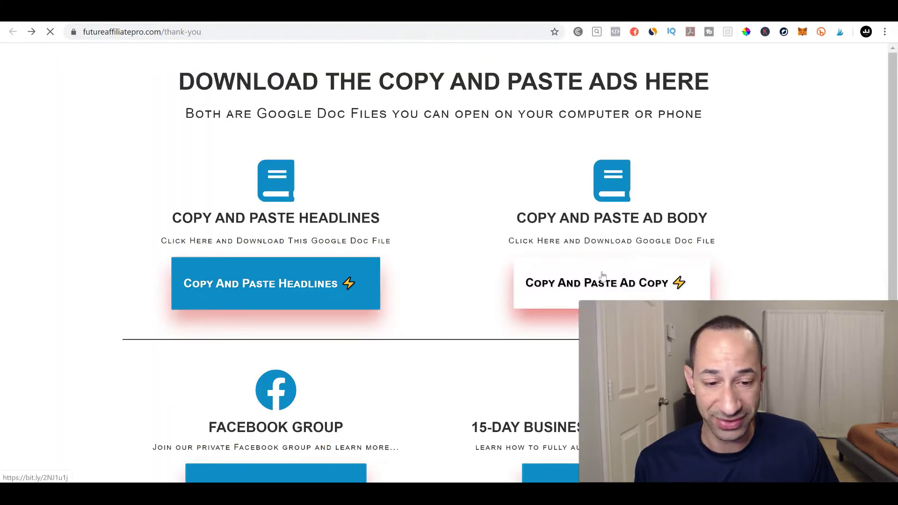
click(598, 279)
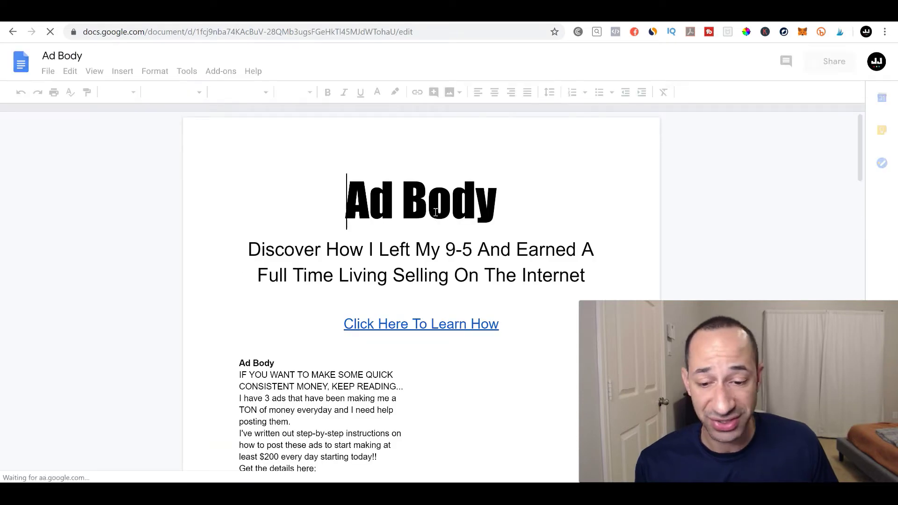
Scroll through the Ad Body ads, down to 'Get Paid $25 For Every Email You Process.'
scroll(267, 177, down, 5)
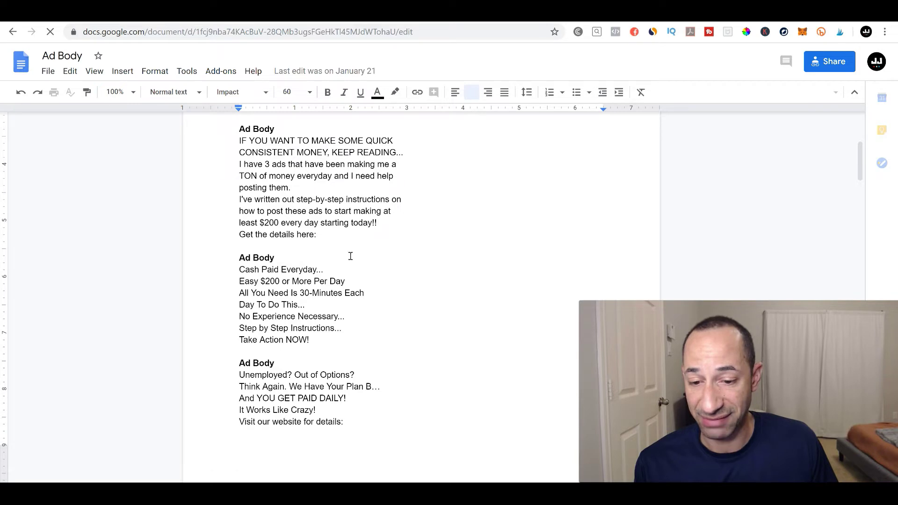
scroll(289, 339, down, 15)
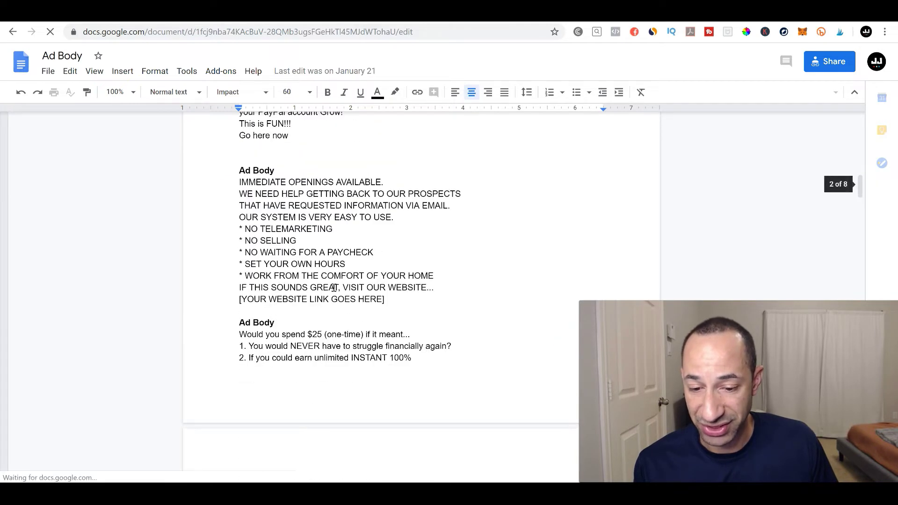
scroll(258, 278, down, 11)
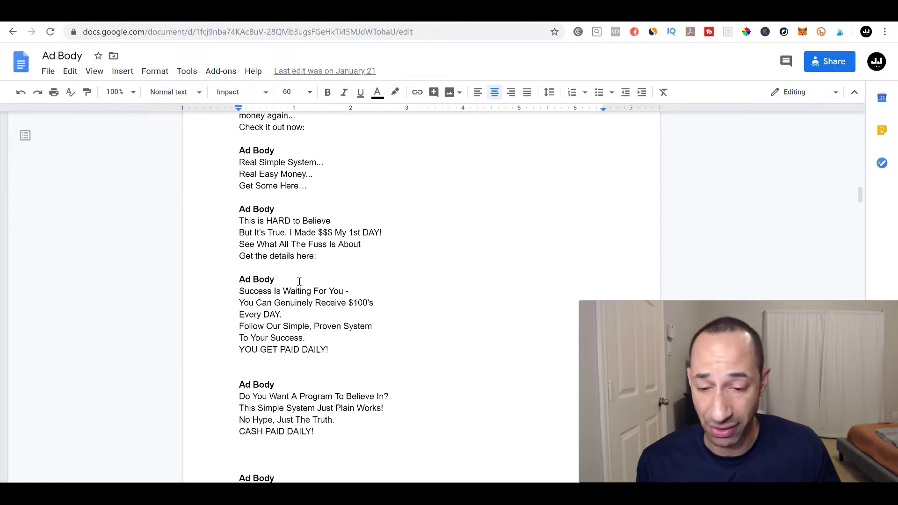
scroll(330, 271, down, 3)
scroll(331, 271, down, 7)
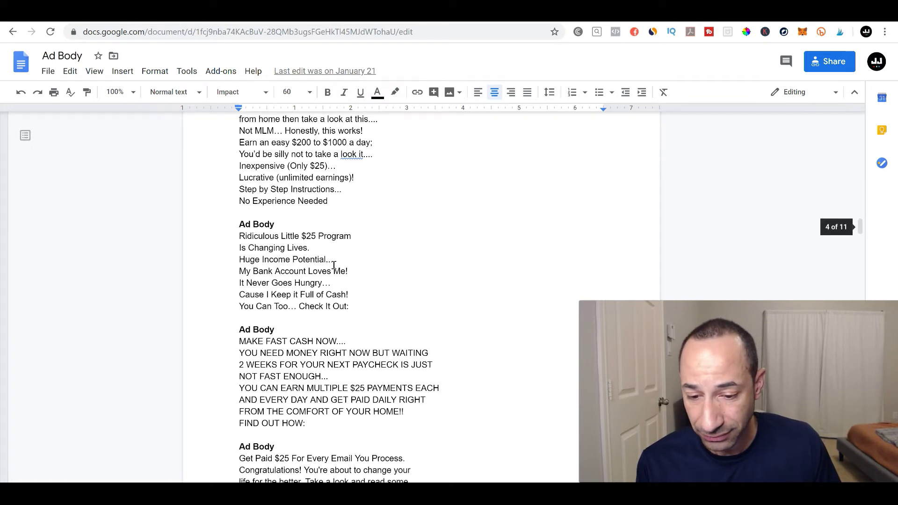
scroll(330, 292, down, 7)
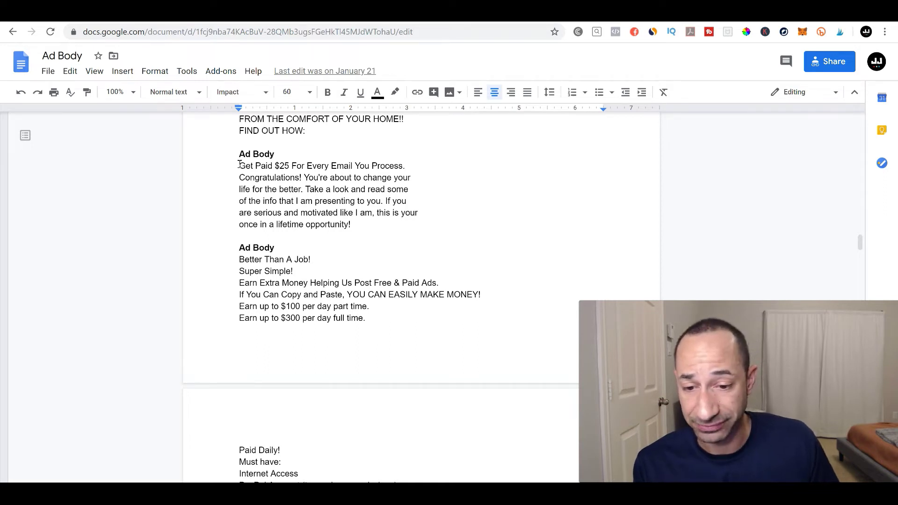
Scroll the Ad Body doc to locate the 'Earn up to $700/wk PART TIME!' ad
drag(238, 165, 304, 165)
click(302, 201)
scroll(302, 200, down, 3)
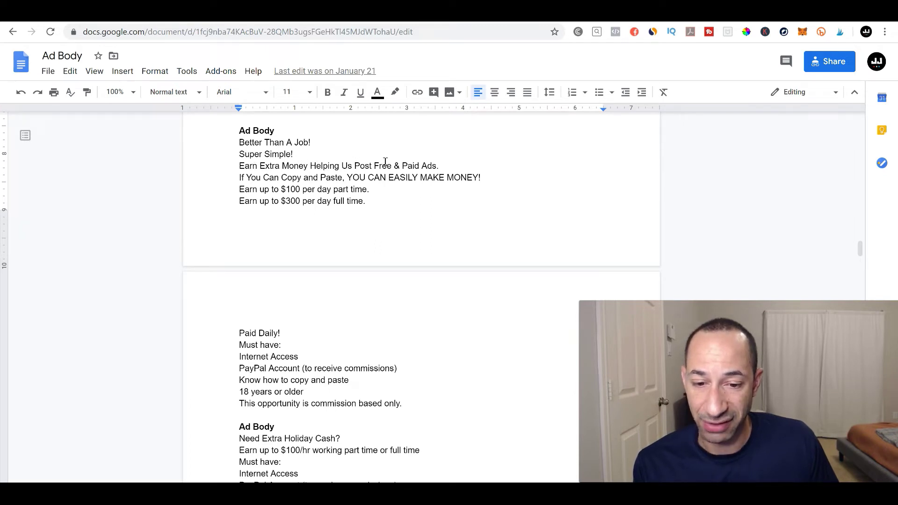
scroll(298, 201, down, 6)
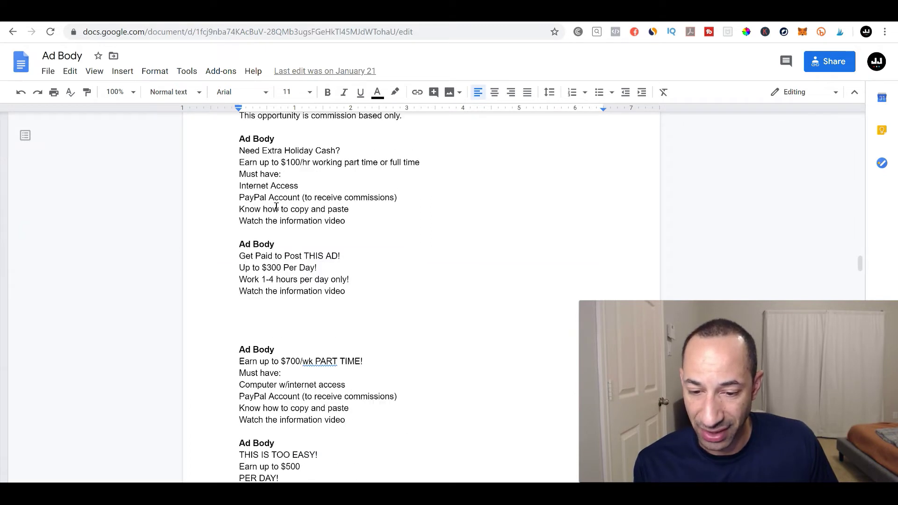
scroll(292, 204, down, 5)
scroll(295, 202, up, 1)
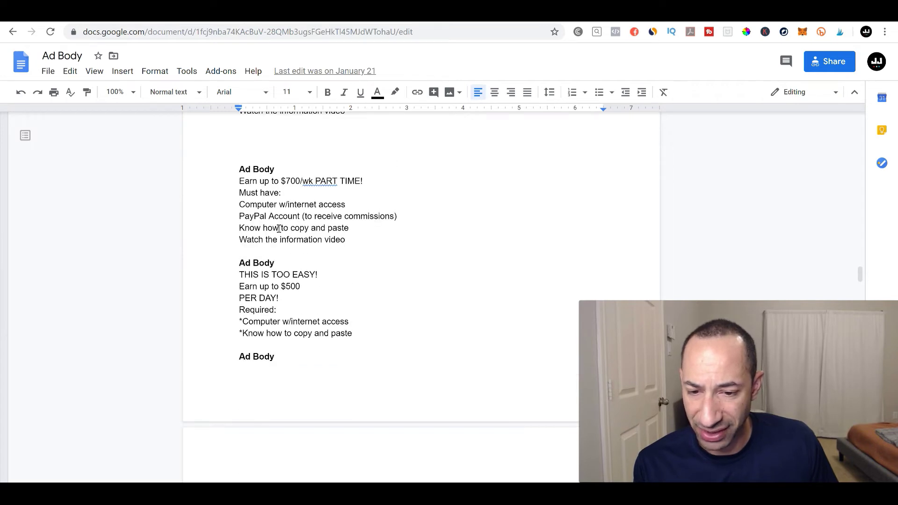
scroll(302, 220, down, 2)
scroll(296, 229, up, 2)
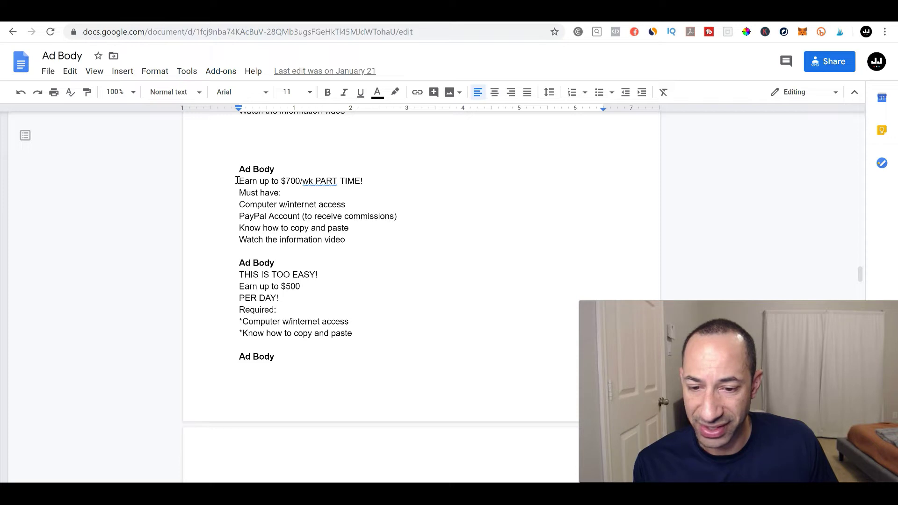
Copy the 'Earn up to $700/wk PART TIME!' ad text and switch to the Craigslist CBD listing
drag(239, 181, 351, 238)
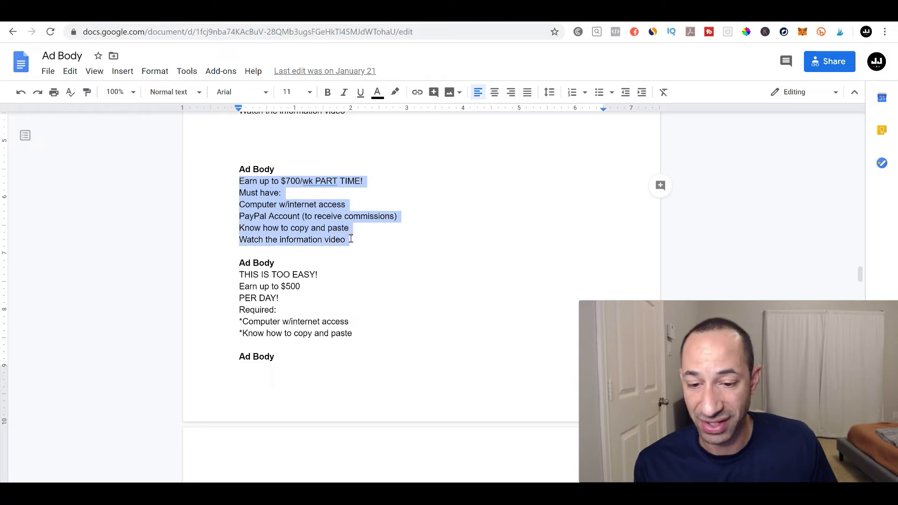
right_click(269, 213)
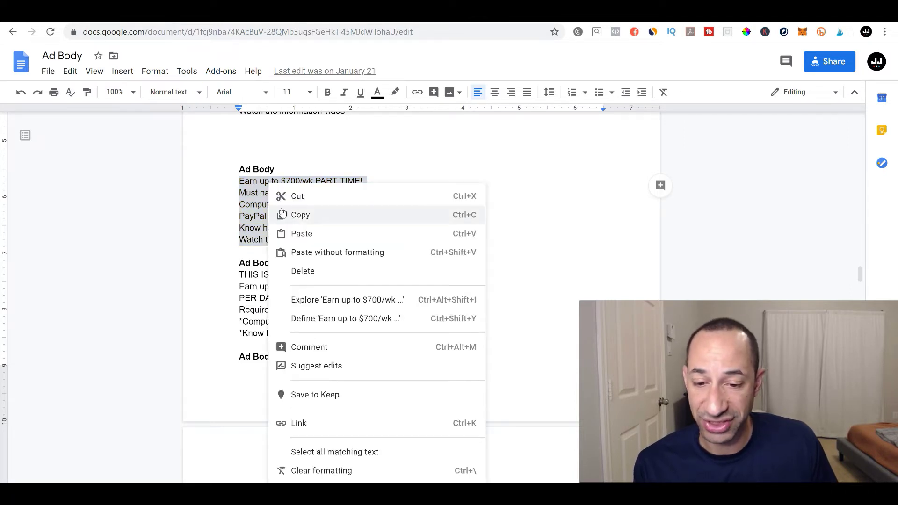
click(299, 214)
click(308, 181)
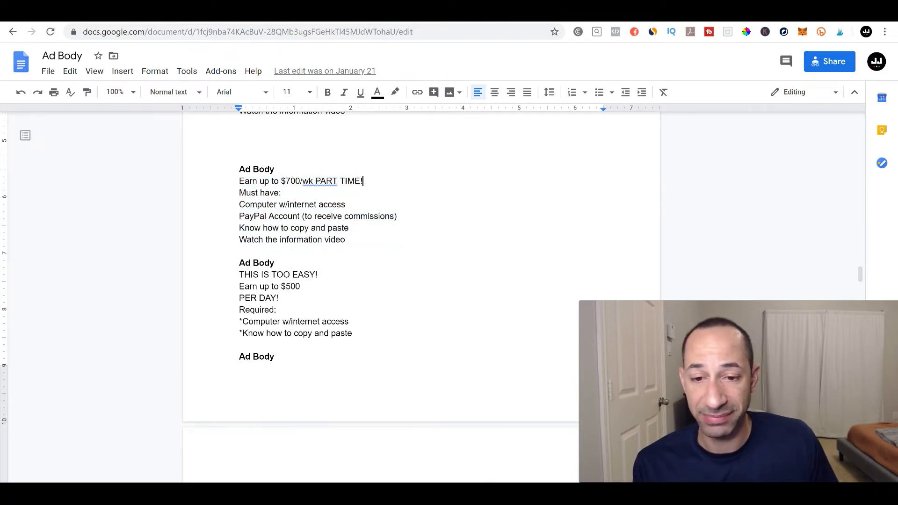
key(ctrl+Tab)
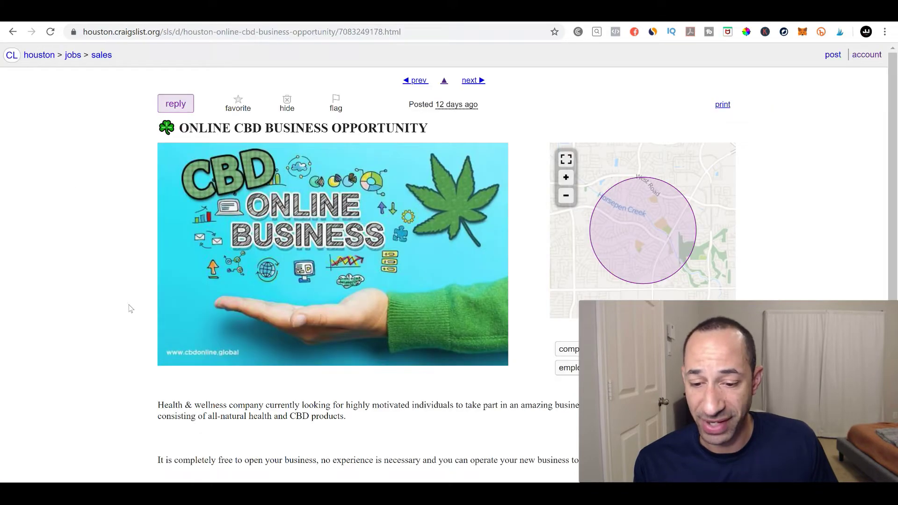
Scroll through the Craigslist CBD business post, then return to the '3 FREE WAYS' guide
scroll(128, 306, down, 3)
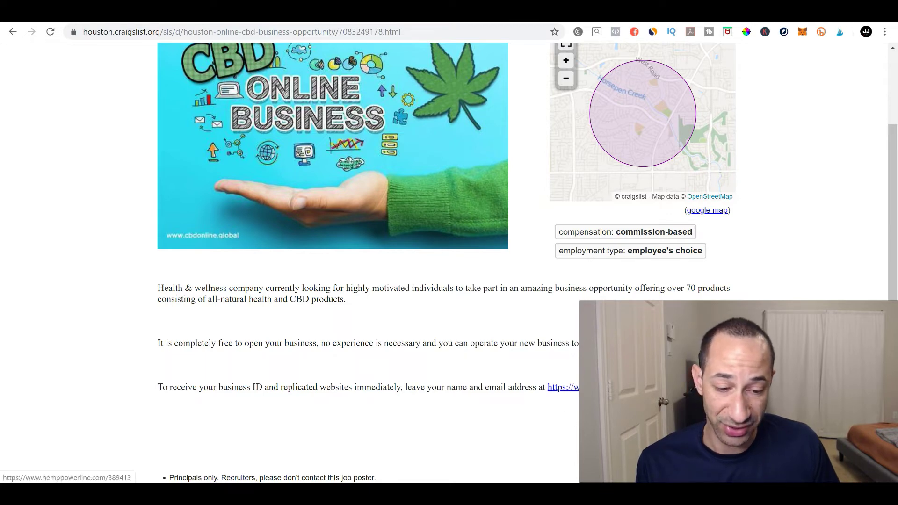
scroll(430, 380, up, 3)
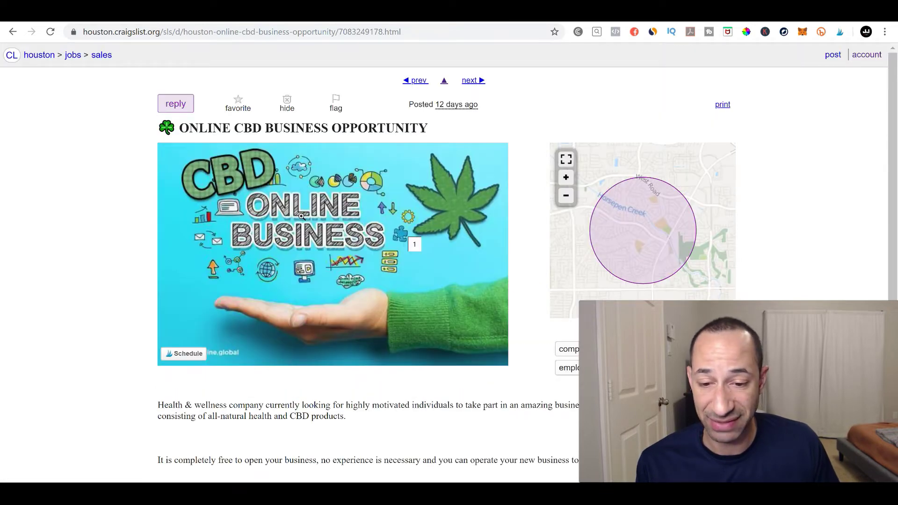
scroll(461, 255, down, 2)
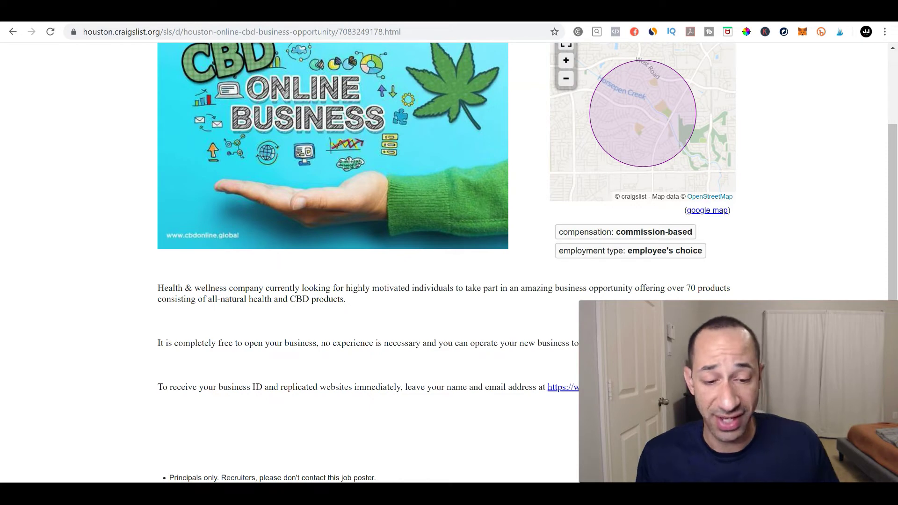
scroll(63, 346, up, 3)
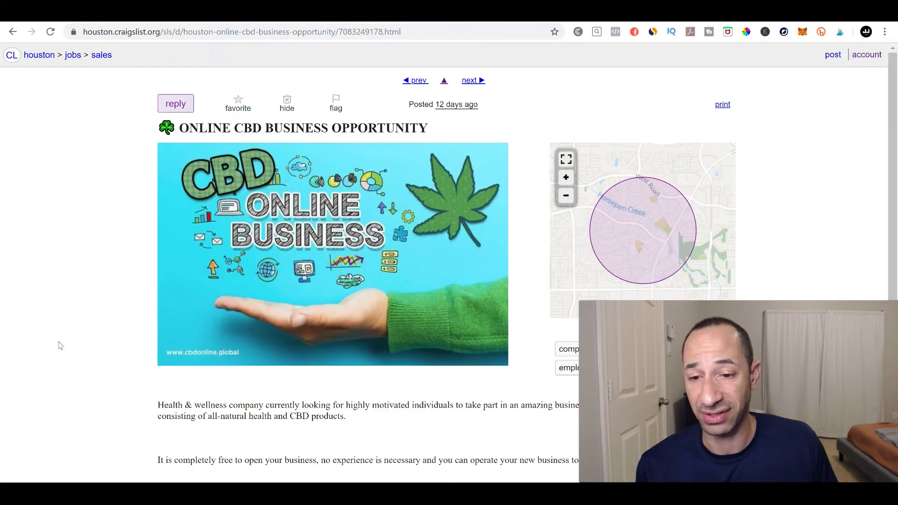
key(ctrl+Tab)
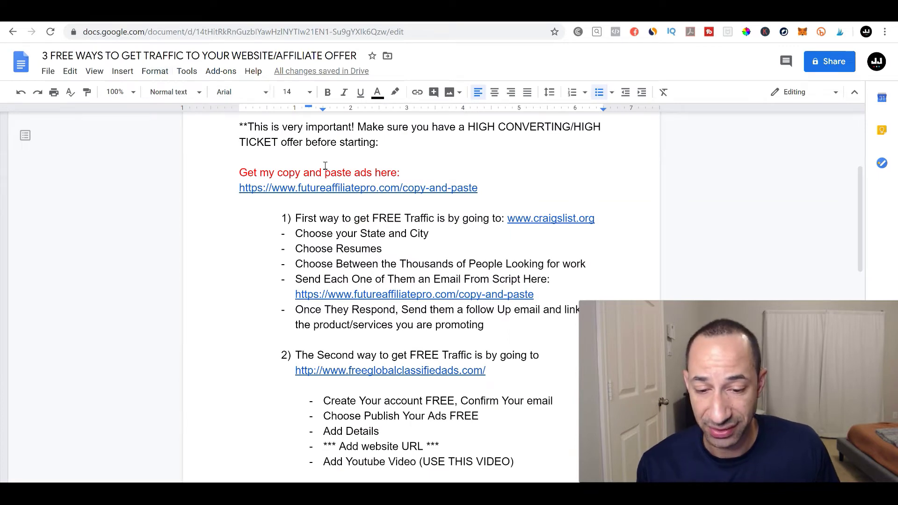
Read section 2 of the traffic guide and open the freeglobalclassifiedads.com site
scroll(255, 333, down, 5)
scroll(258, 323, up, 4)
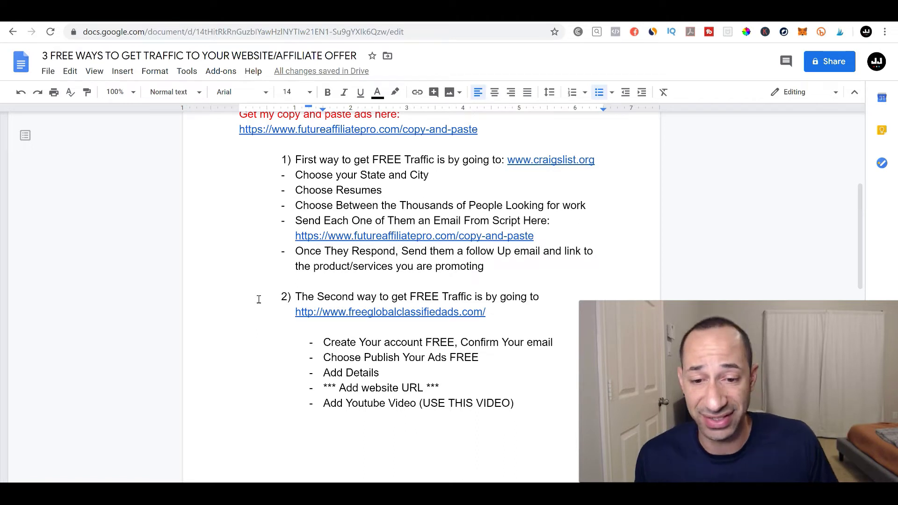
scroll(333, 254, down, 1)
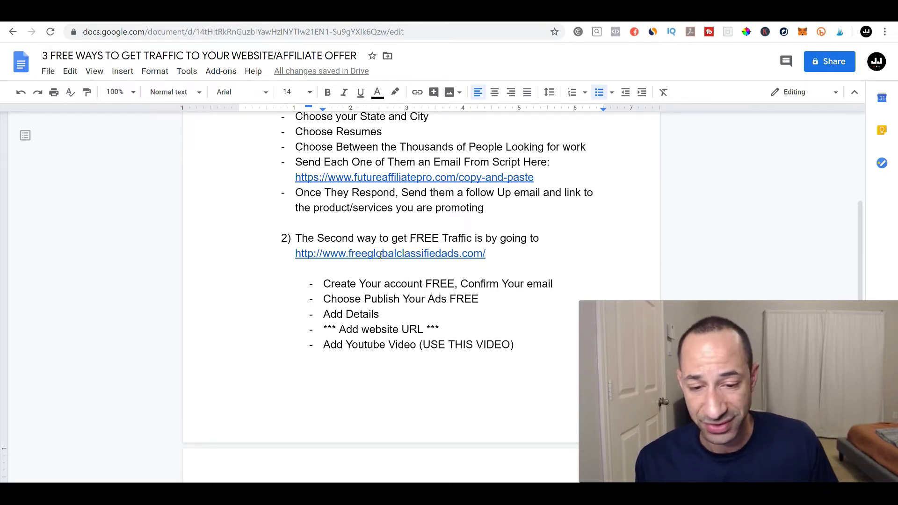
click(393, 14)
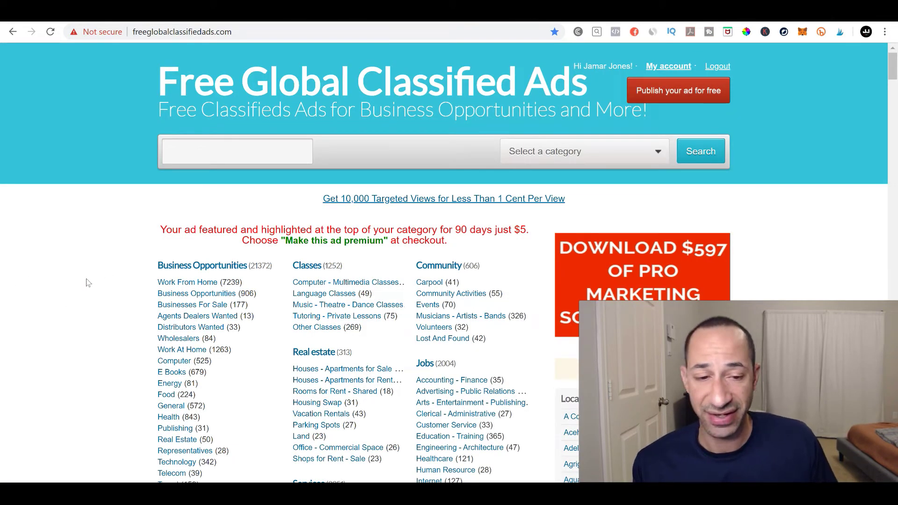
Check the site's SimilarWeb traffic, browse Work From Home listings, and start a free ad
click(653, 32)
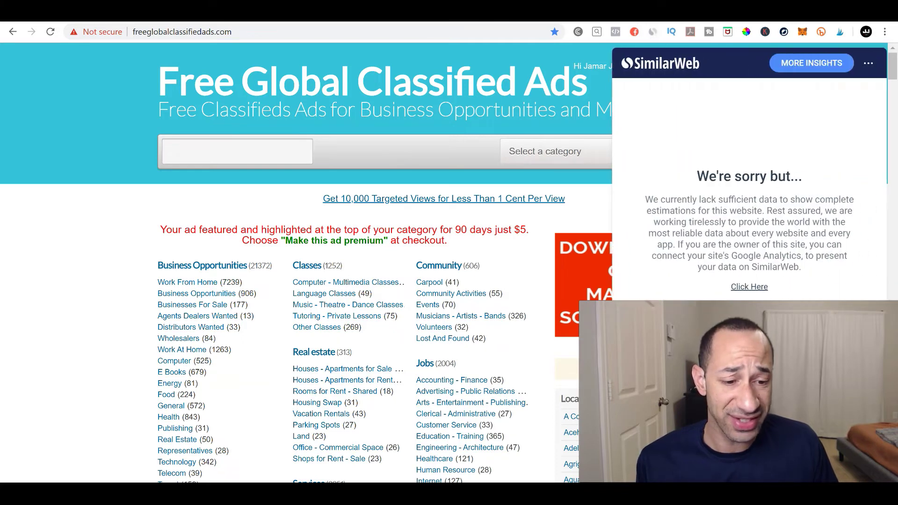
click(591, 205)
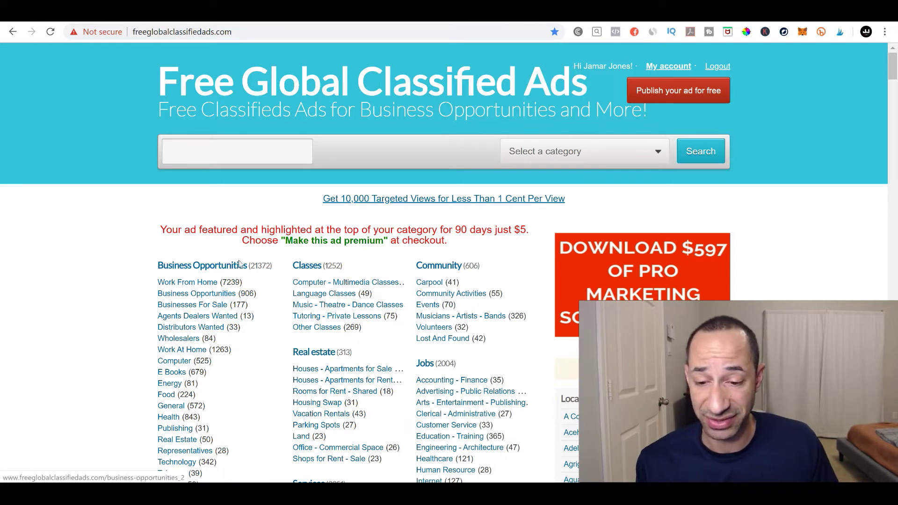
click(201, 284)
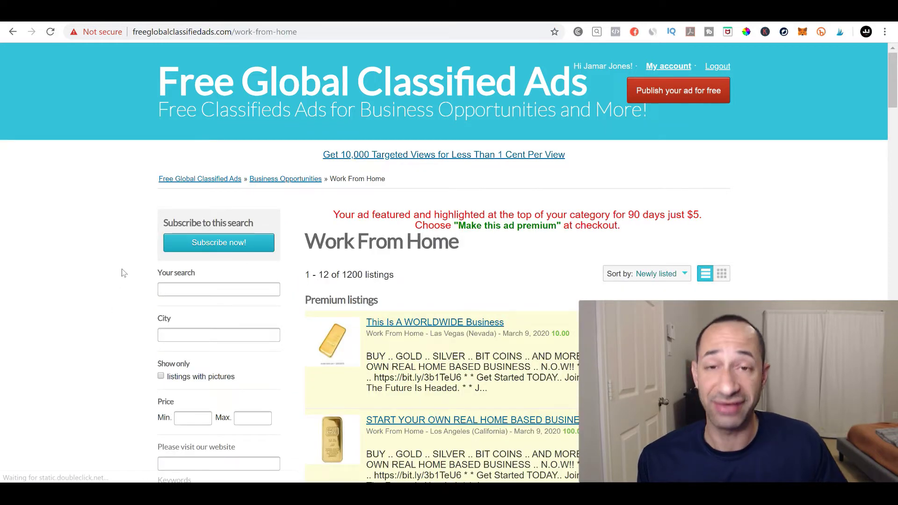
scroll(127, 262, down, 5)
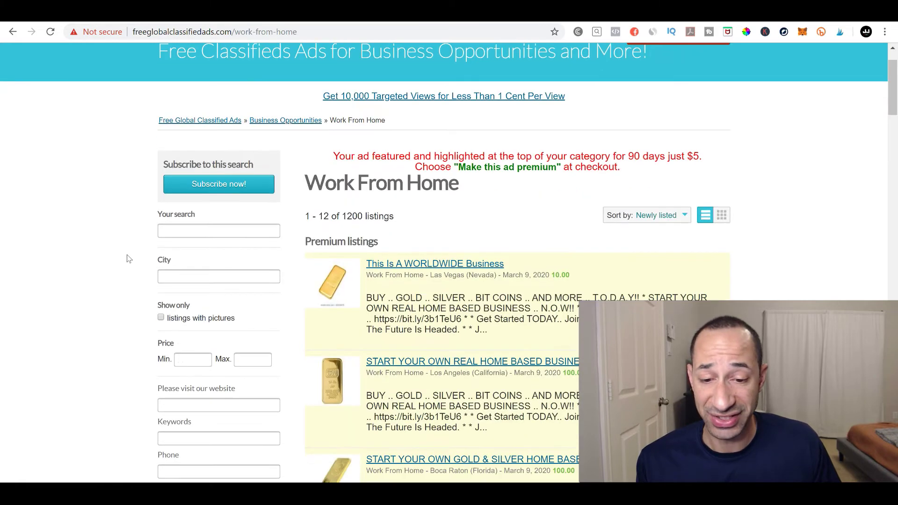
scroll(128, 258, up, 4)
scroll(128, 259, up, 1)
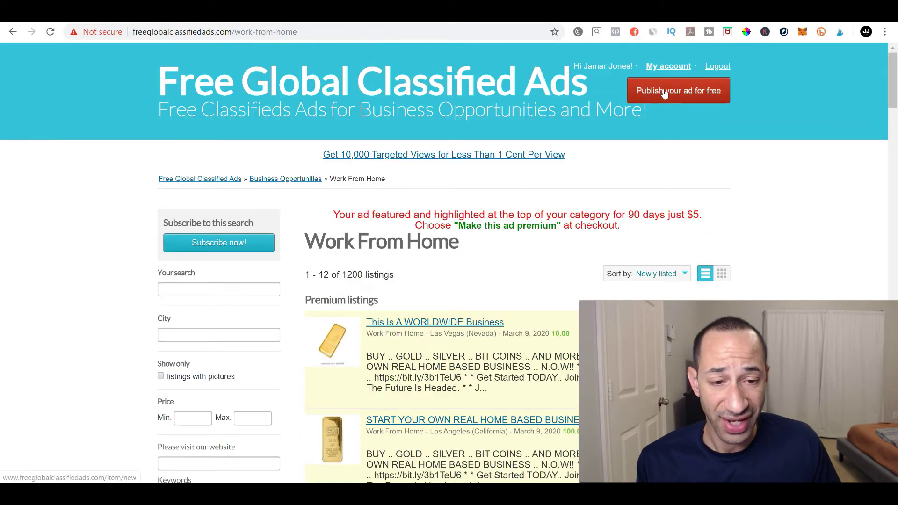
click(664, 94)
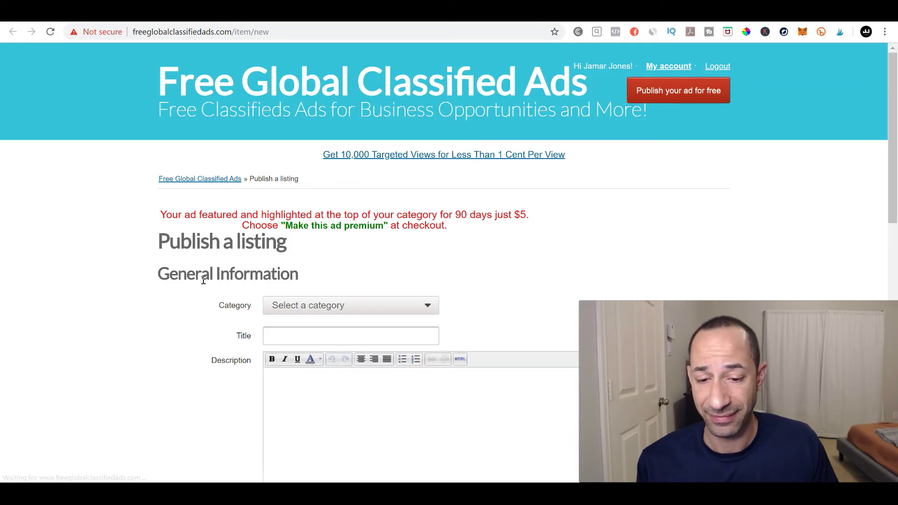
scroll(531, 242, down, 1)
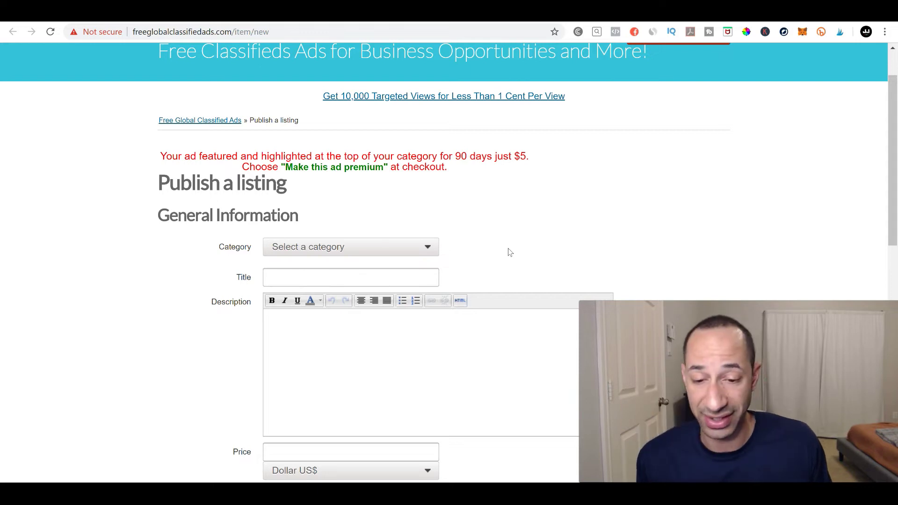
click(430, 248)
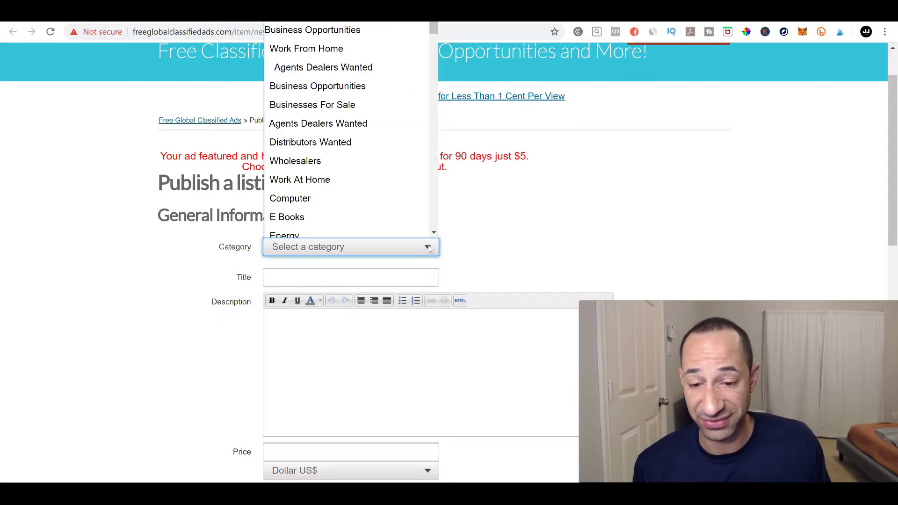
Set the category to Work From Home and fill the title with the saved headline
click(329, 41)
click(291, 271)
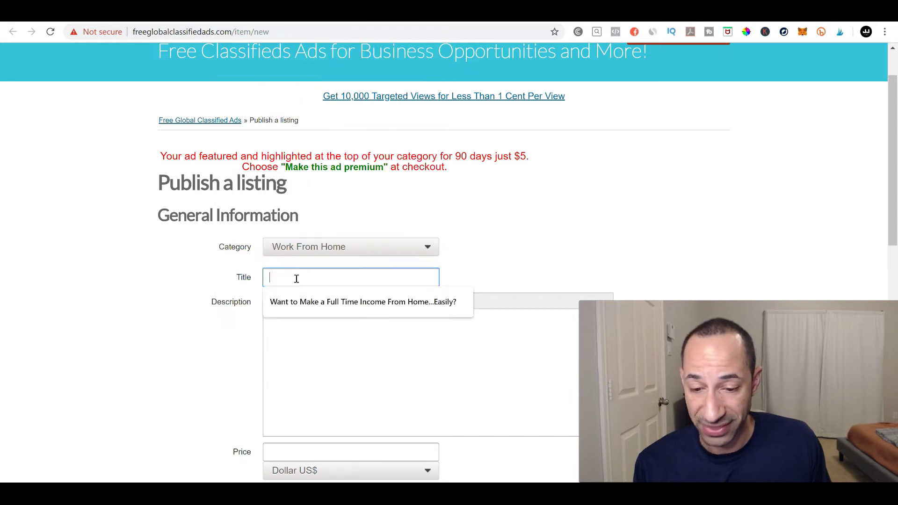
click(337, 303)
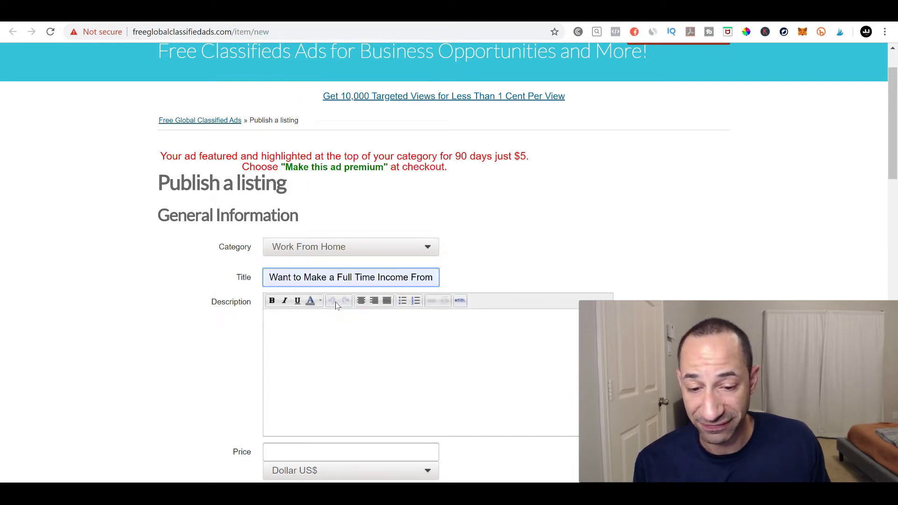
Copy the six-line 'Earn up to $700/wk' ad body from the Ad Body document
click(290, 317)
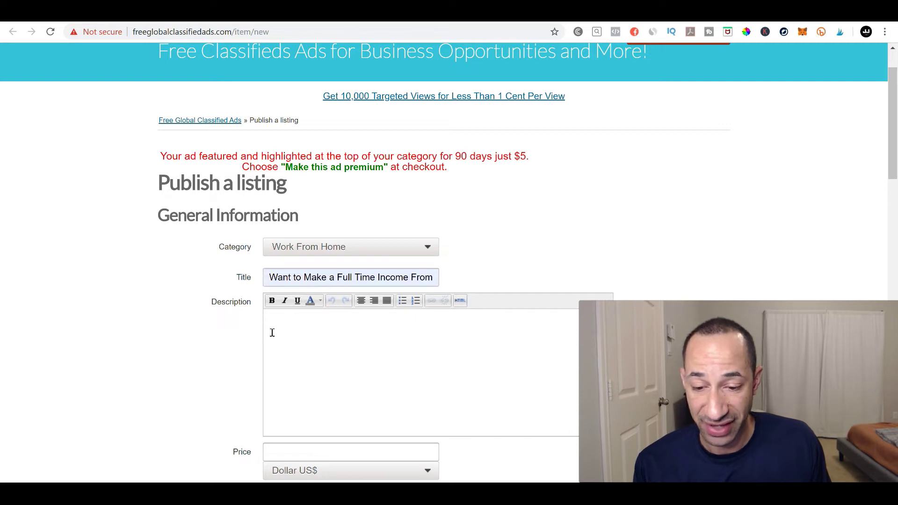
key(ctrl+Tab)
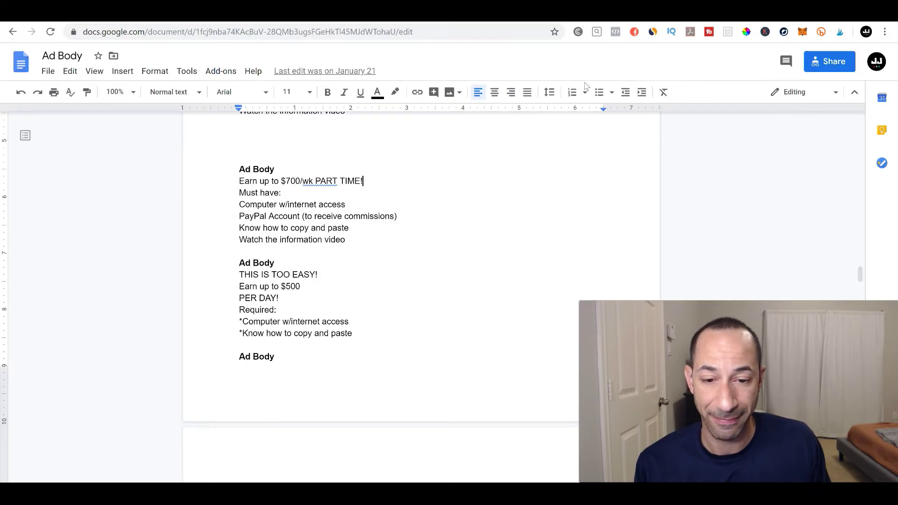
click(239, 181)
drag(251, 182, 348, 239)
right_click(333, 238)
click(363, 215)
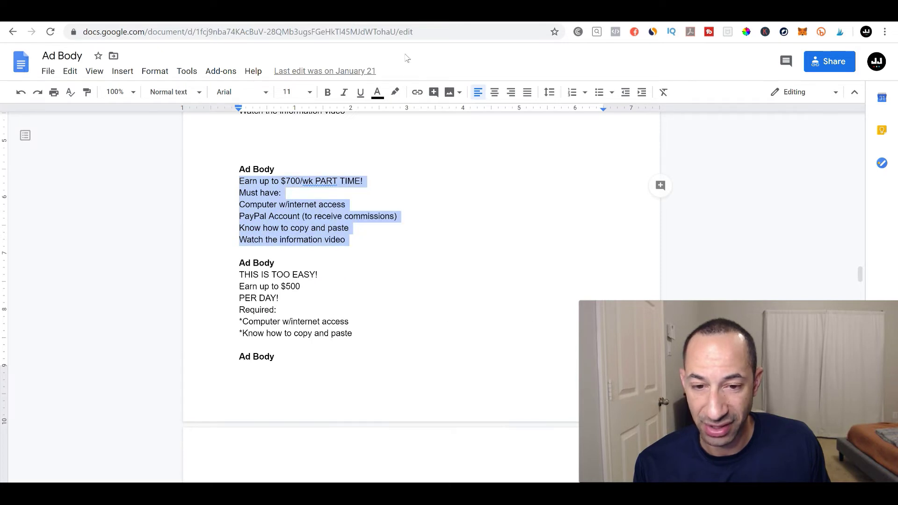
Paste the copied ad body into the listing's Description box
key(ctrl+Tab)
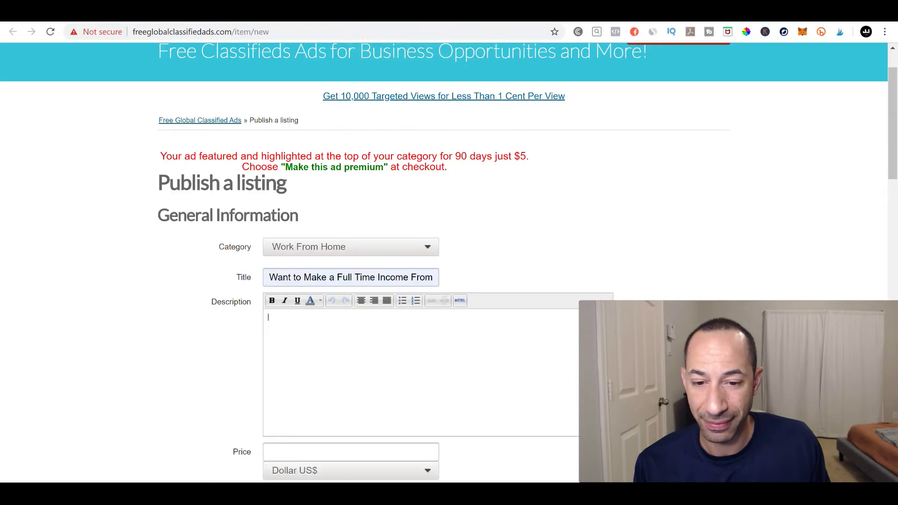
right_click(275, 313)
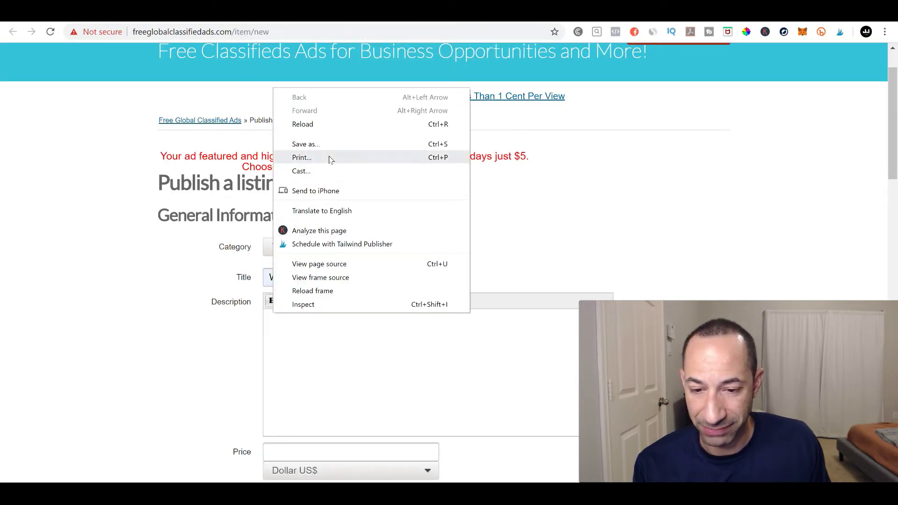
click(312, 344)
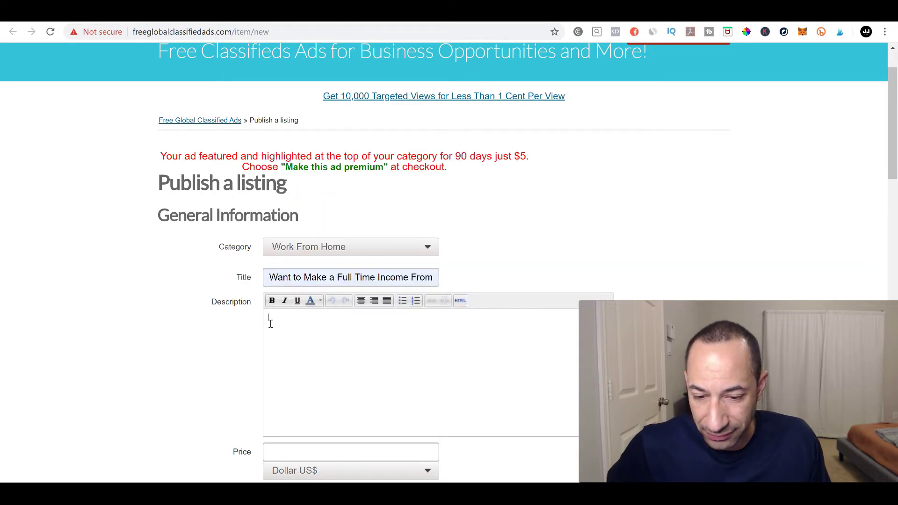
right_click(271, 317)
click(324, 207)
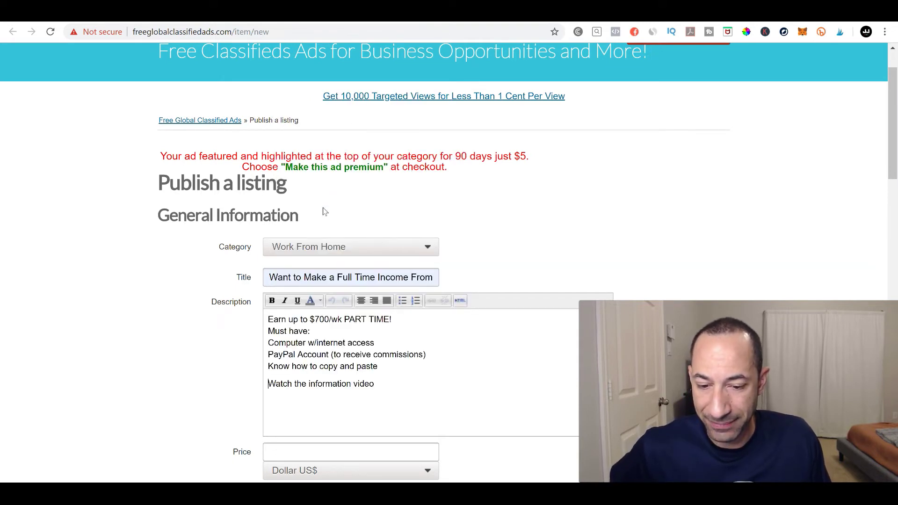
scroll(216, 348, down, 1)
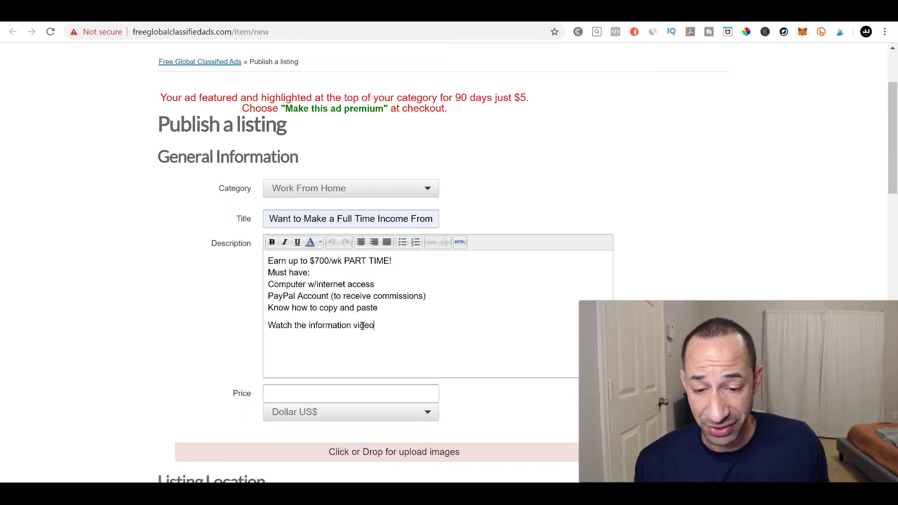
Select the description line 'Watch the information video' and bring up the affiliate links document
drag(374, 325, 270, 319)
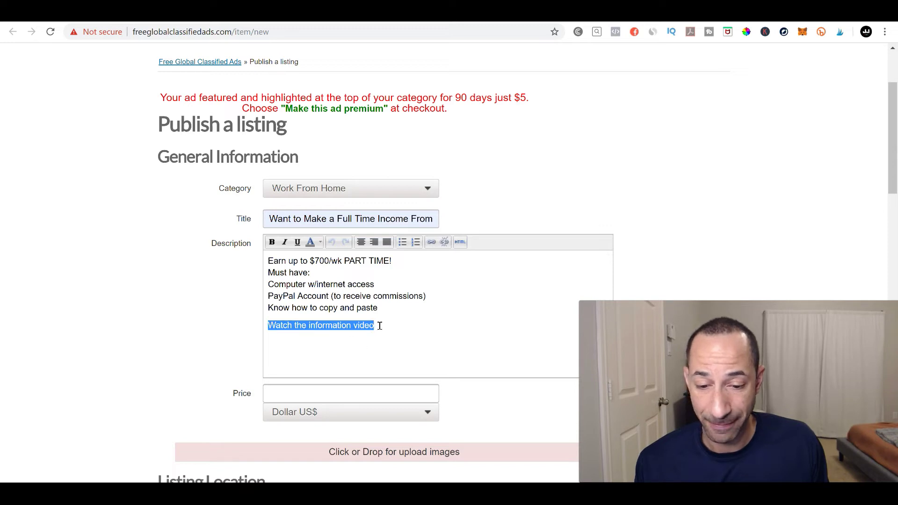
drag(378, 325, 276, 320)
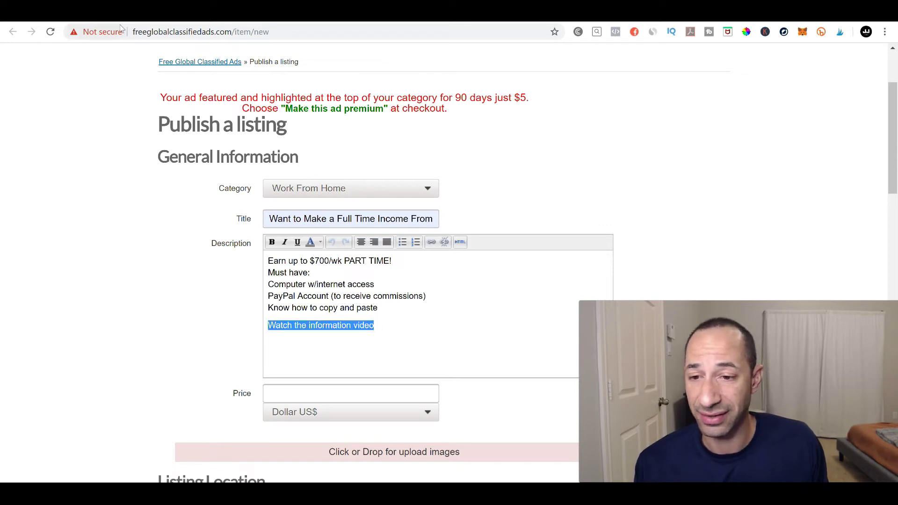
mouse_move(401, 481)
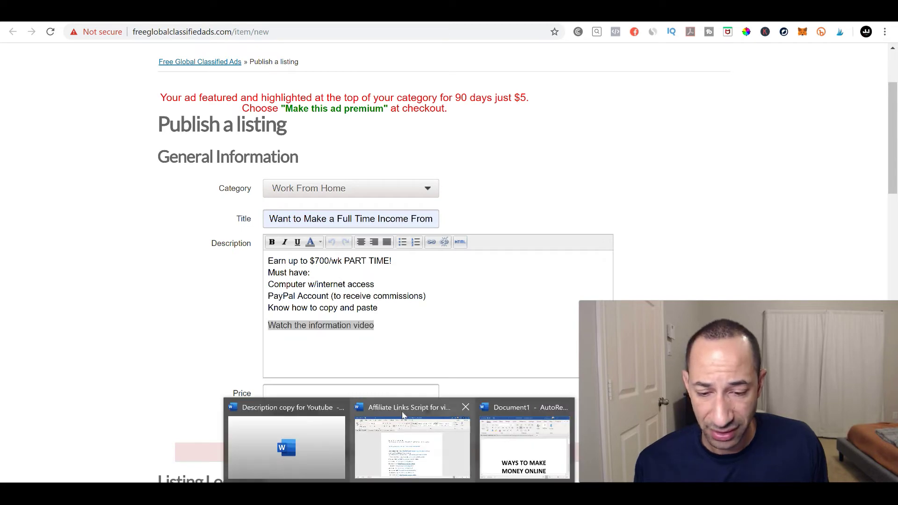
click(398, 445)
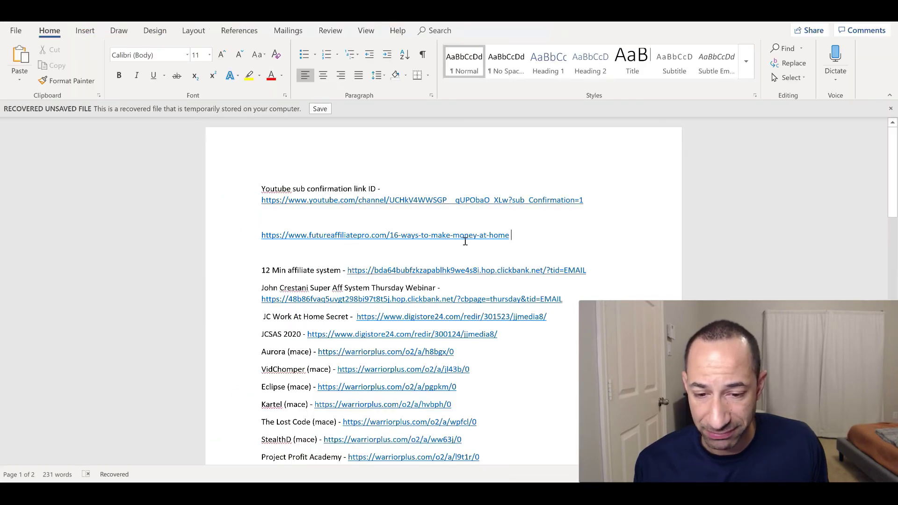
Copy the futureaffiliatepro.com/16-ways-to-make-money-at-home link in Word and return to Chrome
triple_click(292, 235)
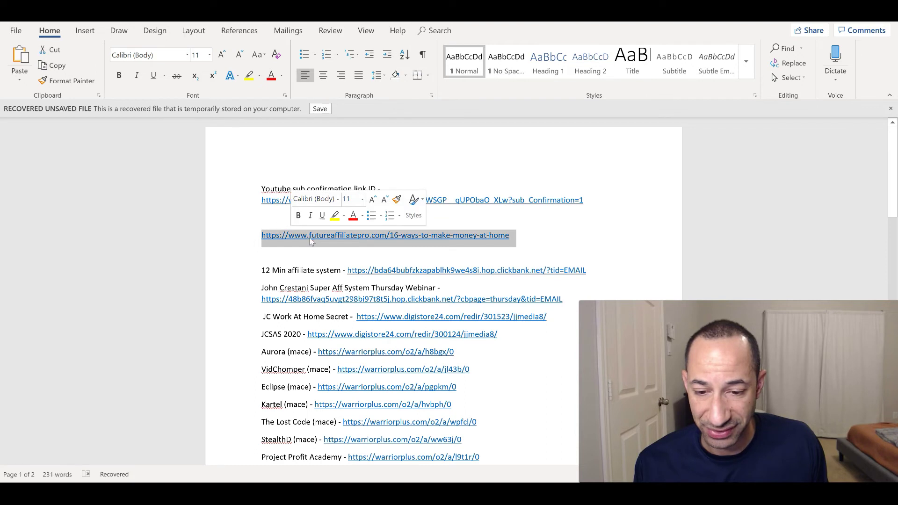
right_click(309, 236)
click(341, 260)
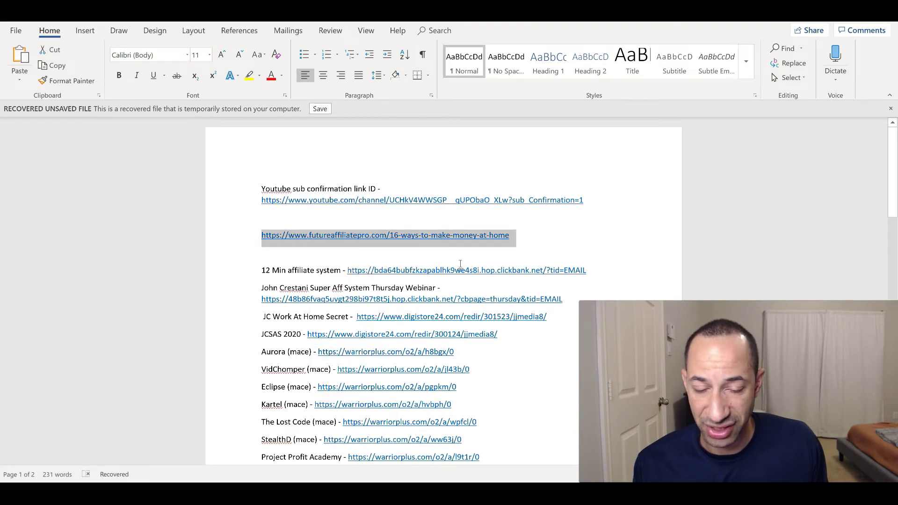
click(521, 235)
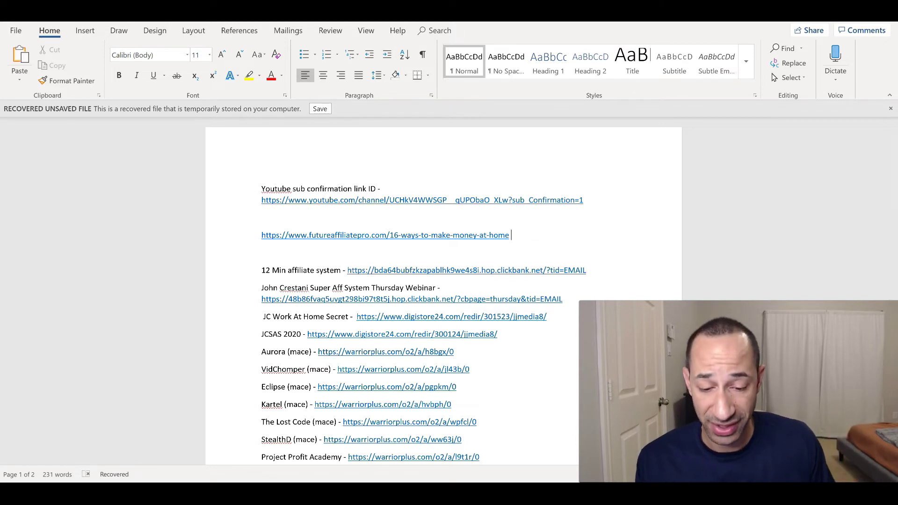
mouse_move(398, 496)
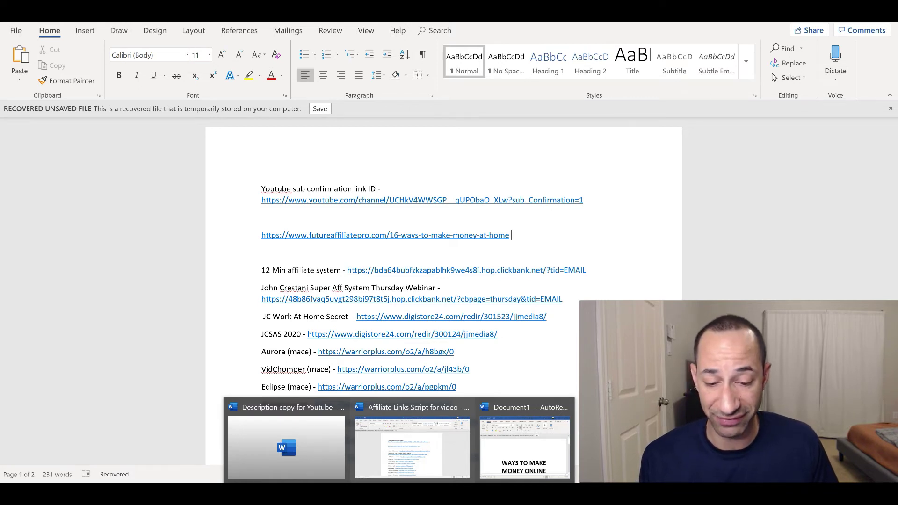
key(alt+Tab)
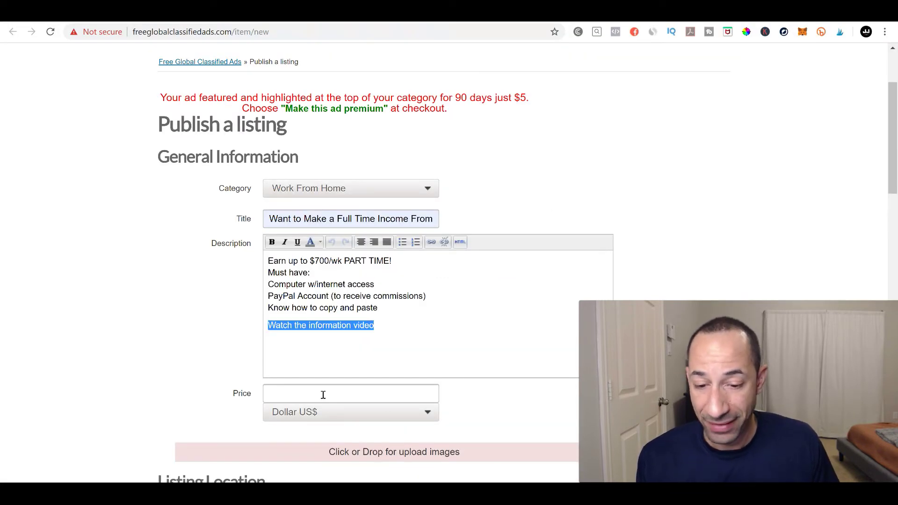
Link 'Watch the information video' to the pasted futureaffiliatepro 16-ways address
click(431, 242)
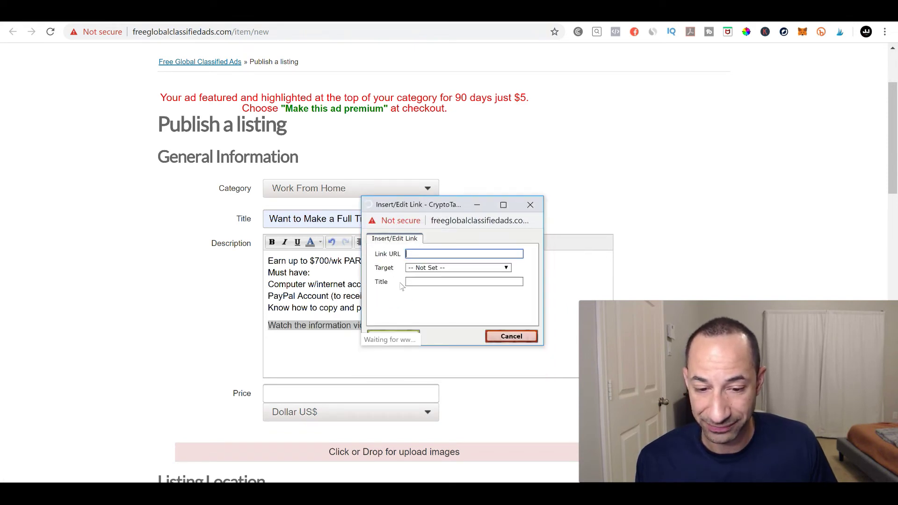
right_click(415, 254)
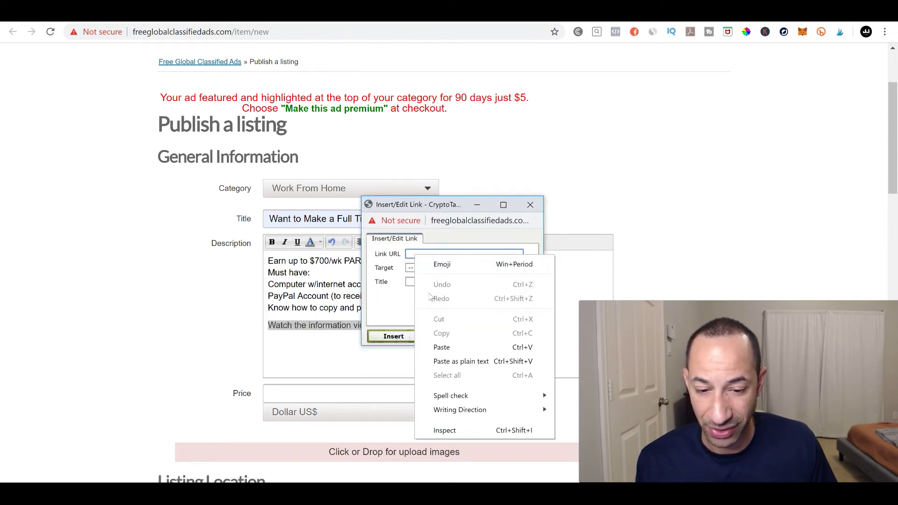
click(441, 346)
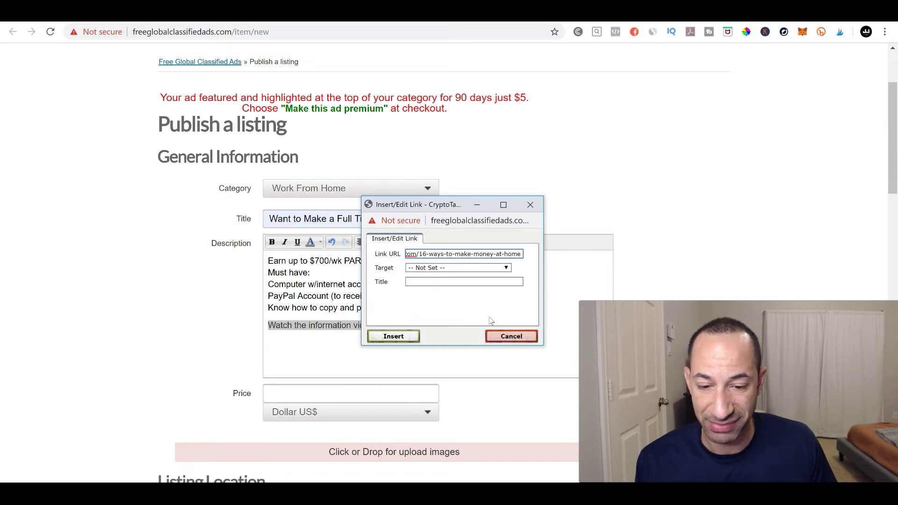
click(393, 336)
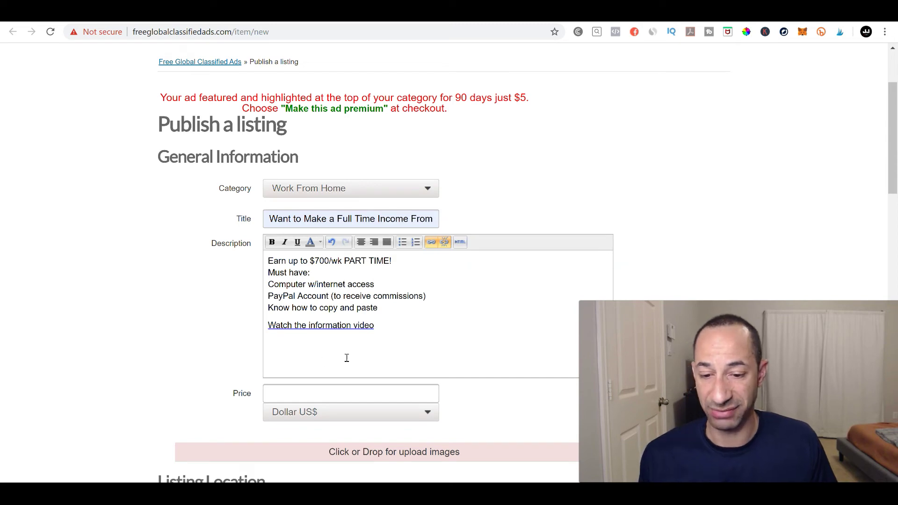
scroll(233, 326, down, 3)
scroll(234, 310, up, 3)
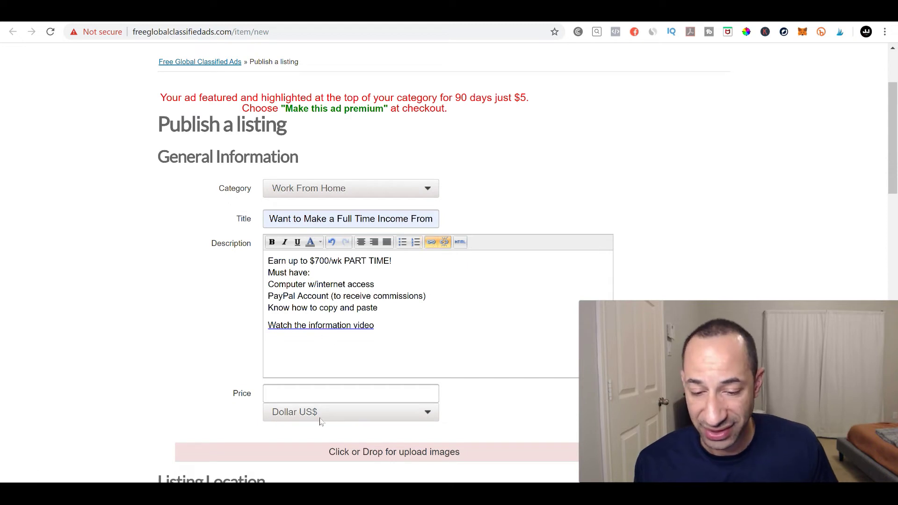
click(310, 394)
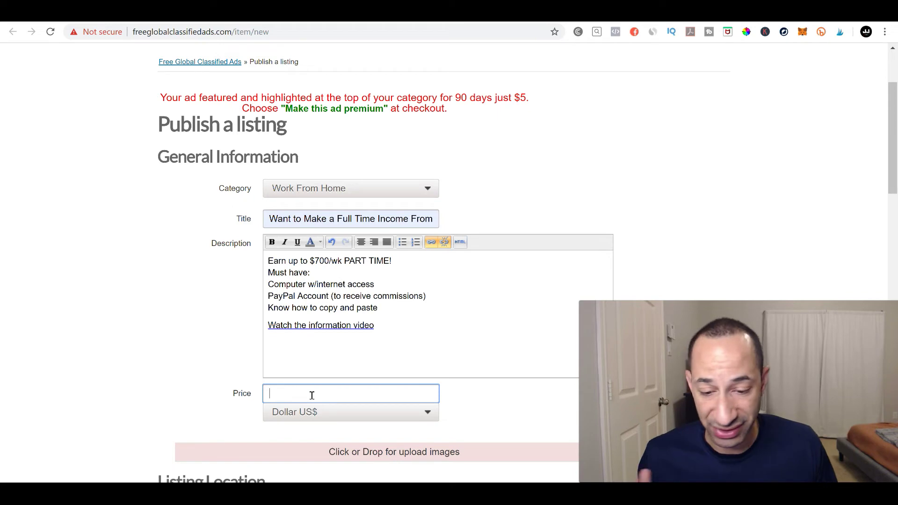
scroll(509, 334, down, 3)
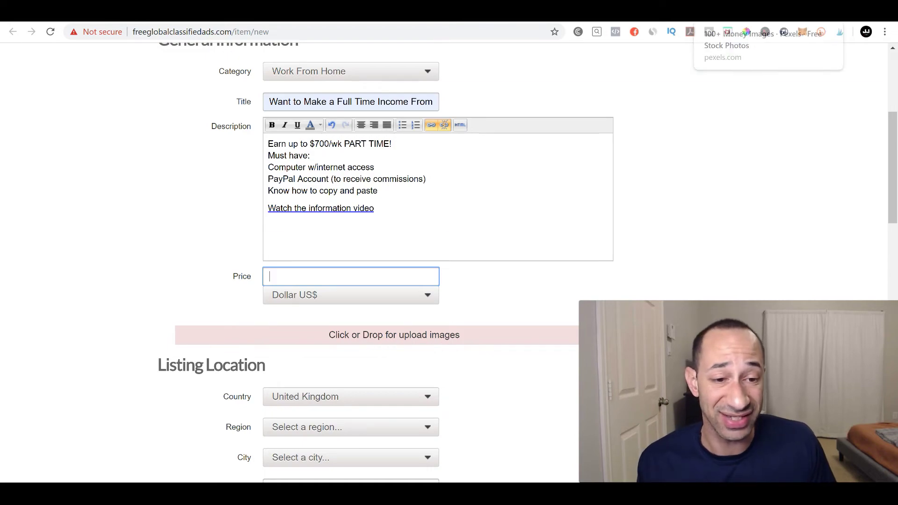
click(725, 11)
scroll(140, 280, down, 3)
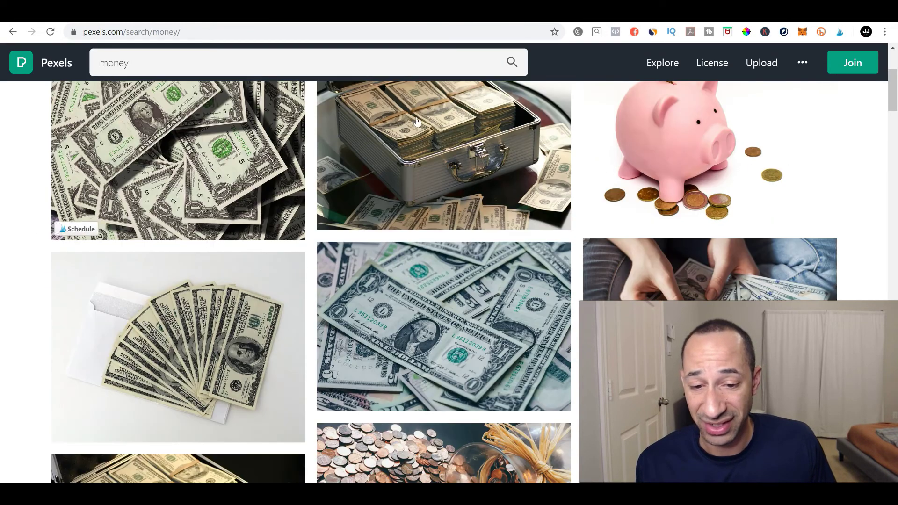
scroll(214, 288, up, 3)
scroll(381, 311, down, 10)
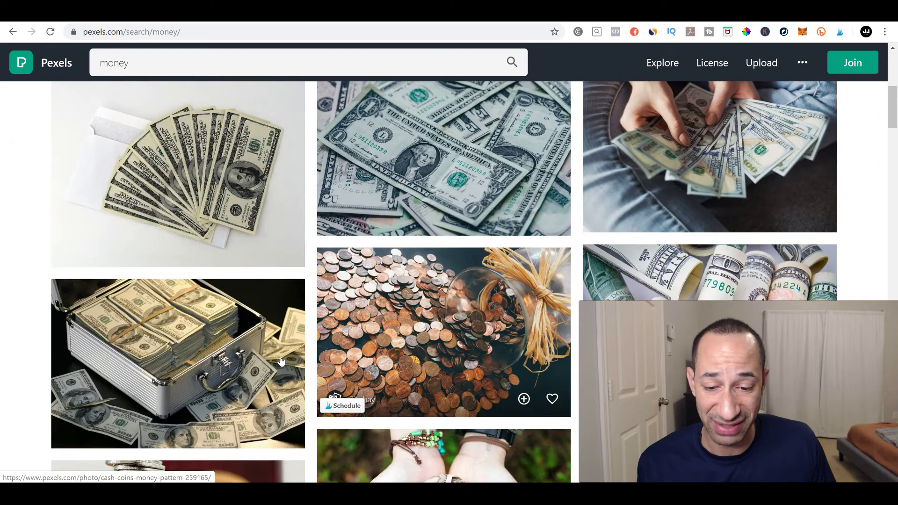
click(366, 14)
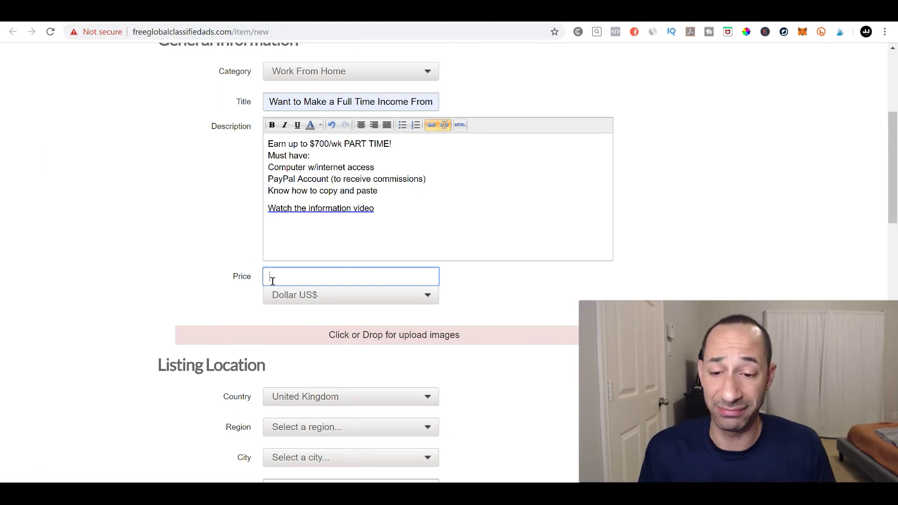
scroll(429, 220, down, 4)
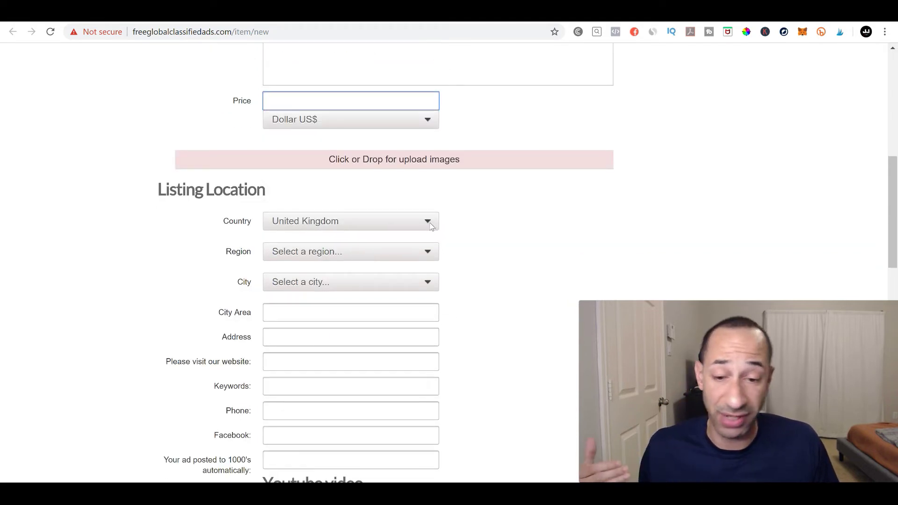
Browse the Country dropdown and keep United Kingdom selected
click(431, 226)
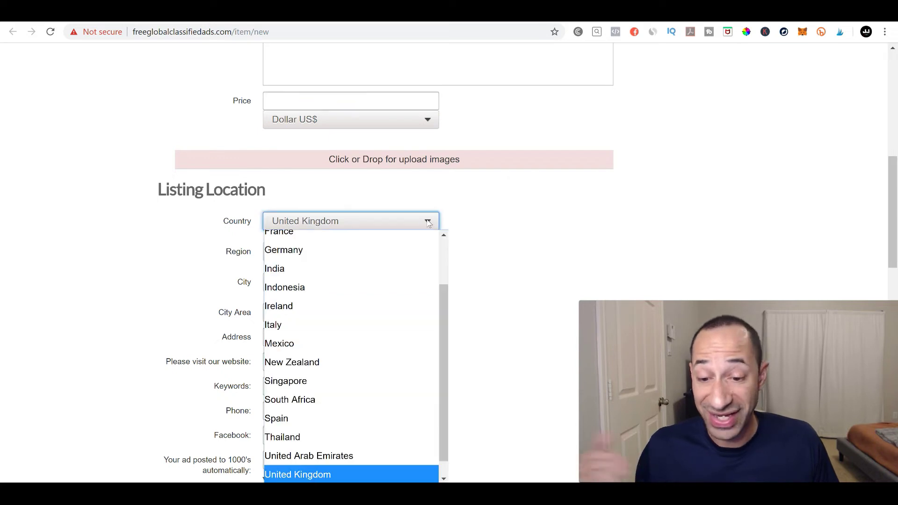
scroll(318, 314, up, 1)
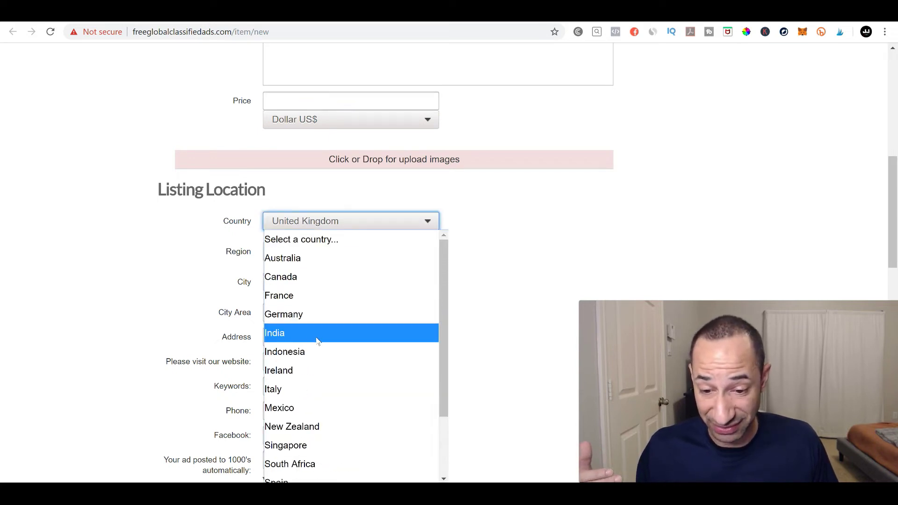
scroll(309, 273, down, 2)
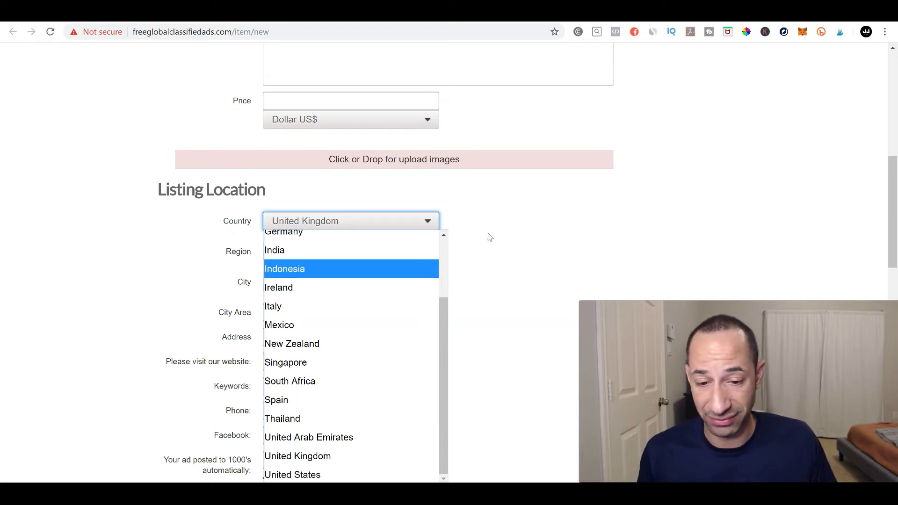
scroll(474, 236, down, 1)
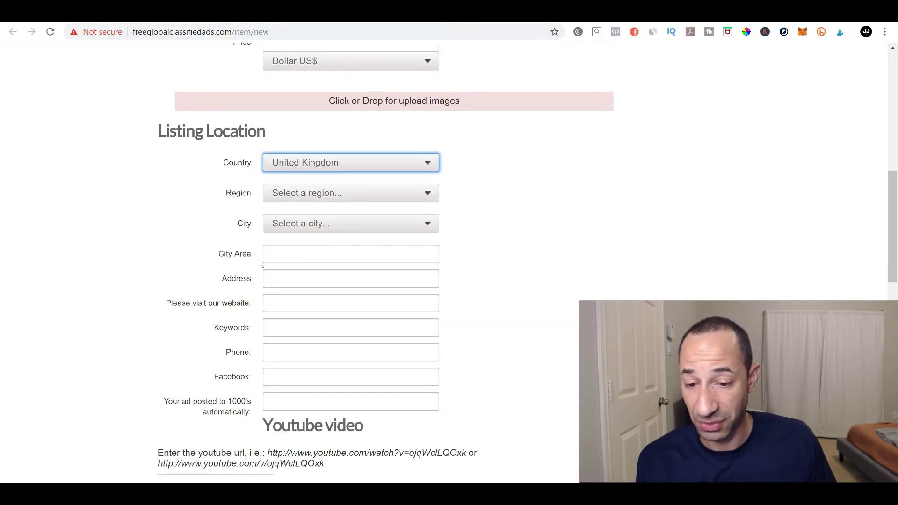
Scroll past the optional contact fields down to the Upgrade Options packages
scroll(272, 248, down, 1)
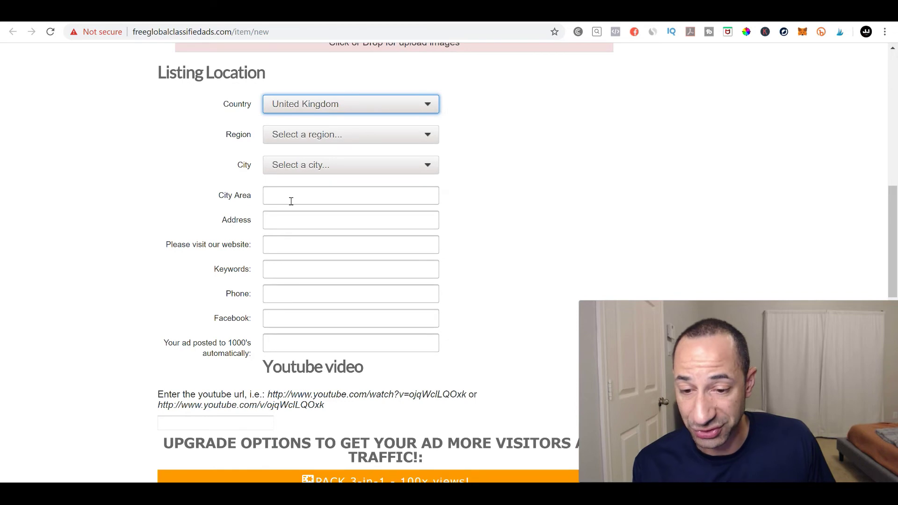
scroll(257, 315, down, 3)
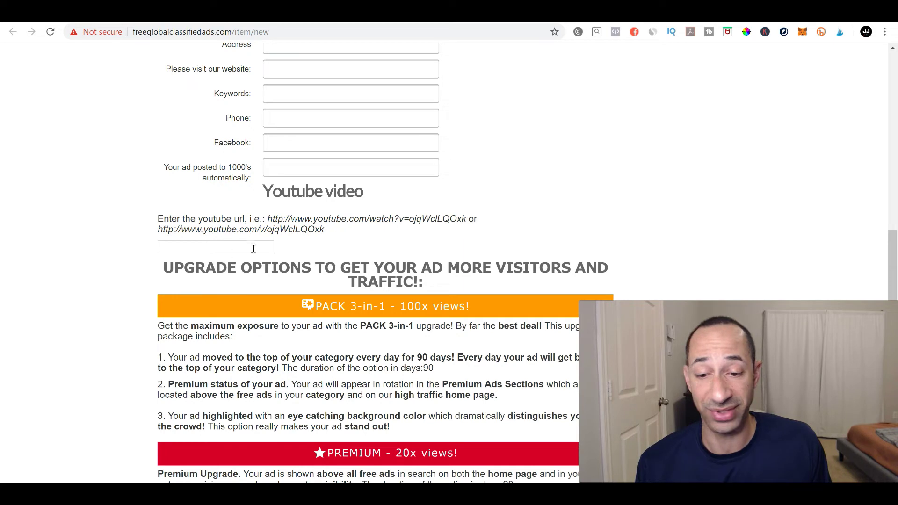
scroll(481, 226, down, 1)
scroll(480, 227, down, 2)
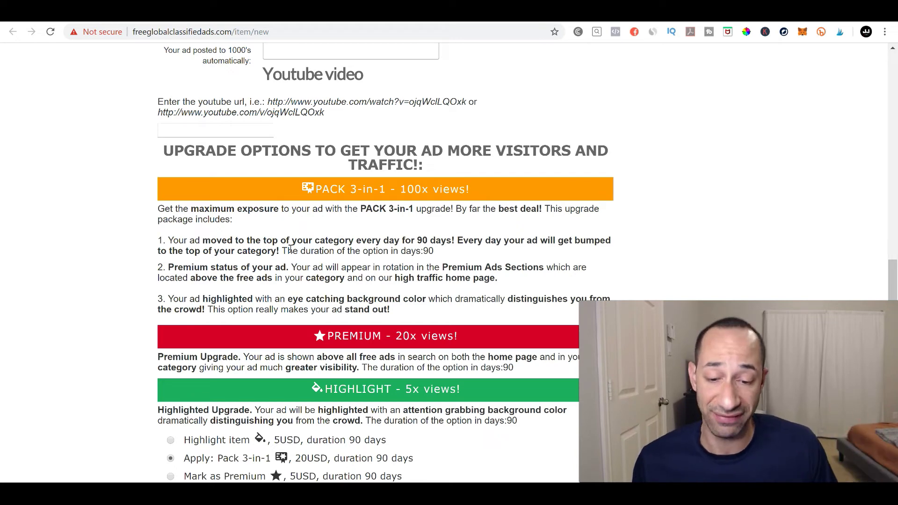
scroll(222, 391, down, 3)
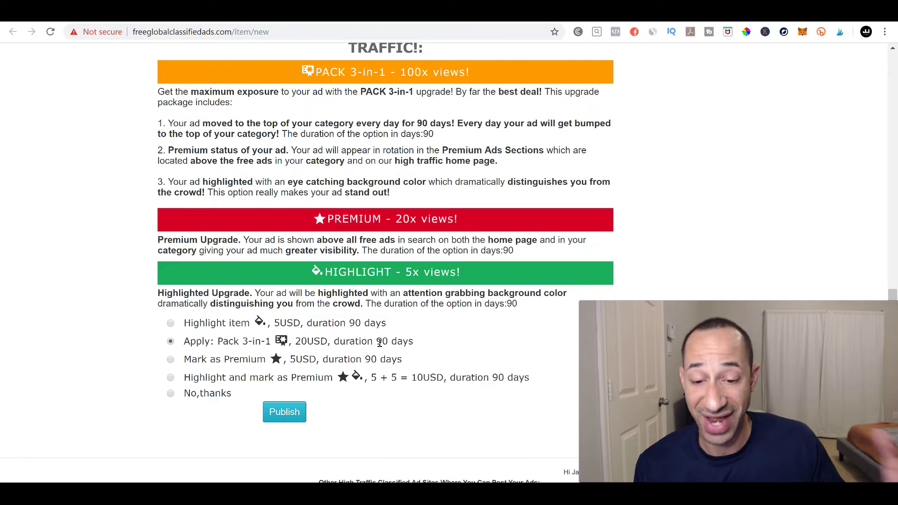
scroll(237, 343, up, 2)
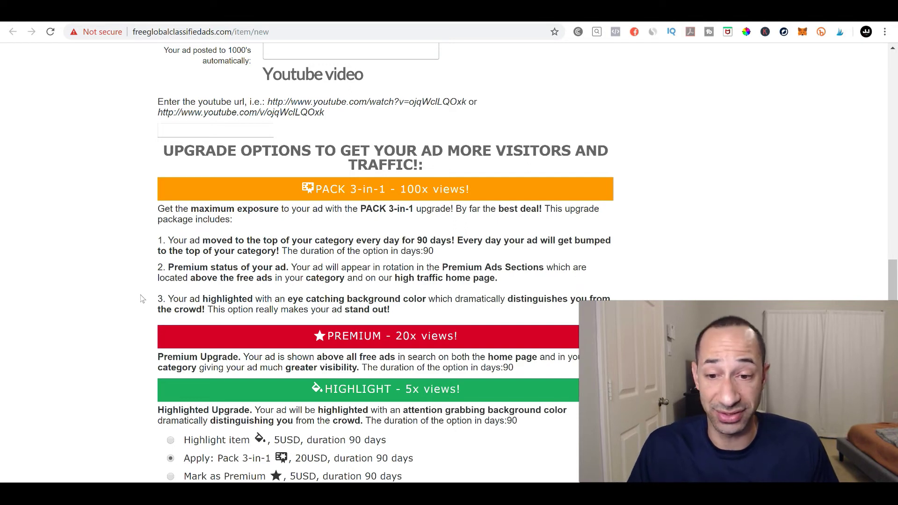
scroll(141, 298, up, 15)
scroll(171, 336, up, 1)
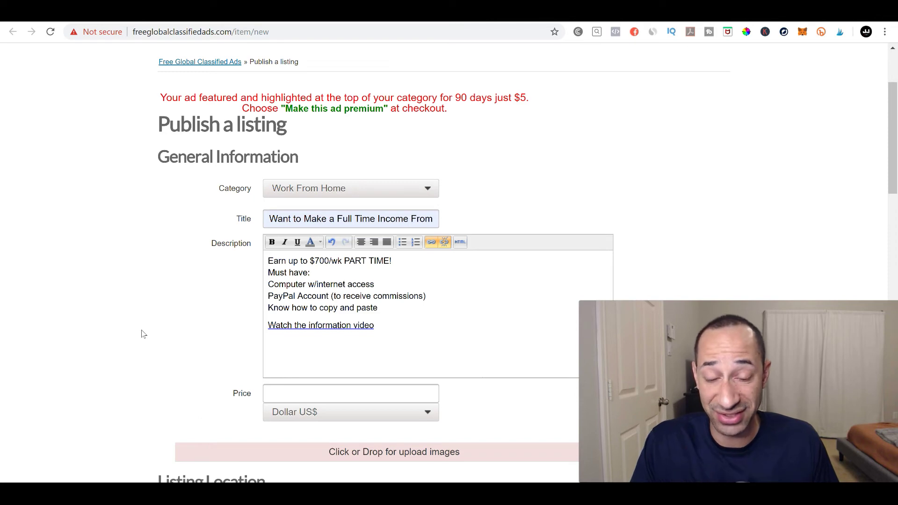
scroll(144, 333, down, 16)
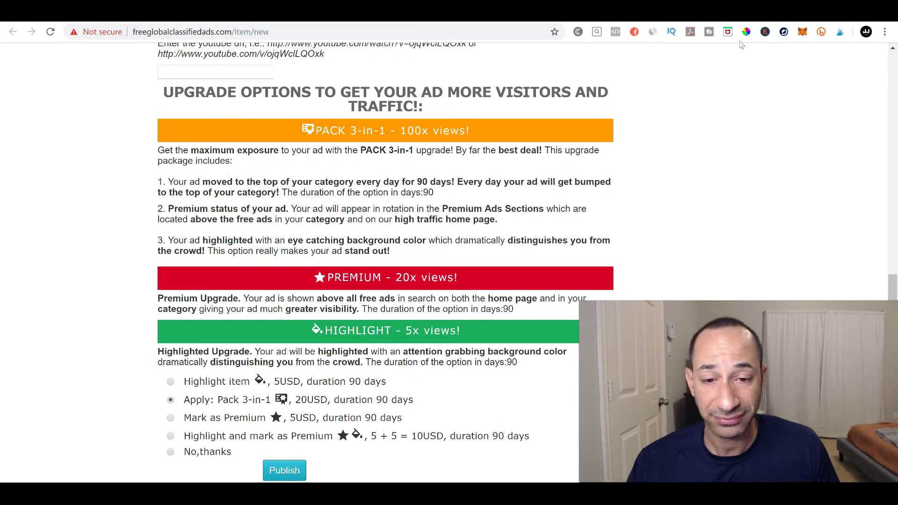
Read section 3 of the traffic guide, then switch to The Free Ad Forum's Work From Home listings
click(117, 12)
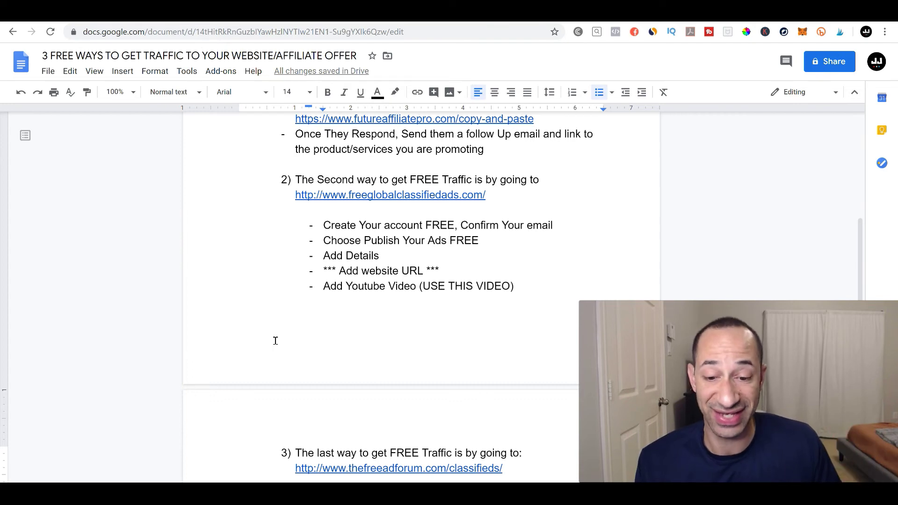
scroll(275, 340, down, 5)
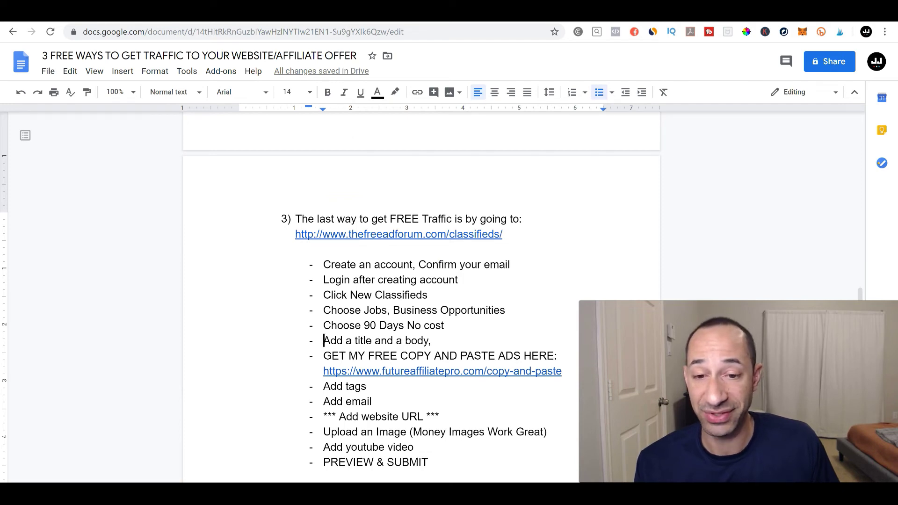
click(397, 11)
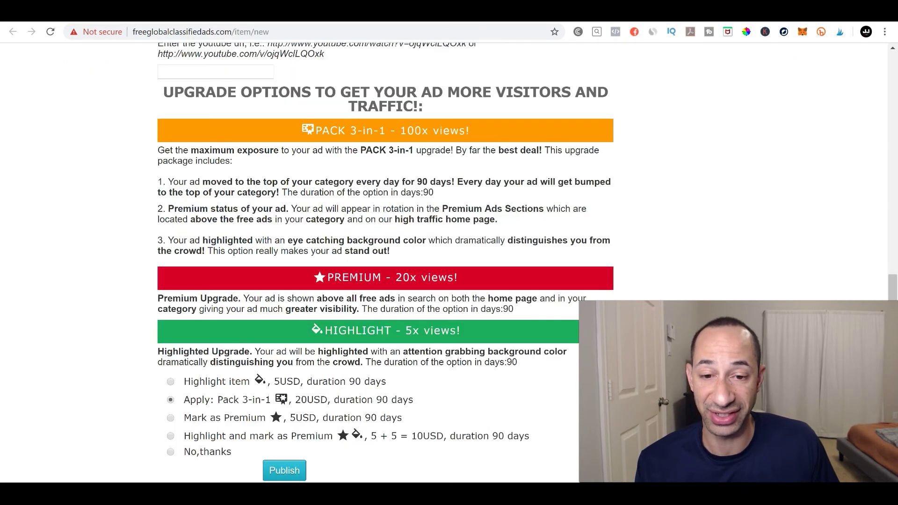
key(ctrl+Tab)
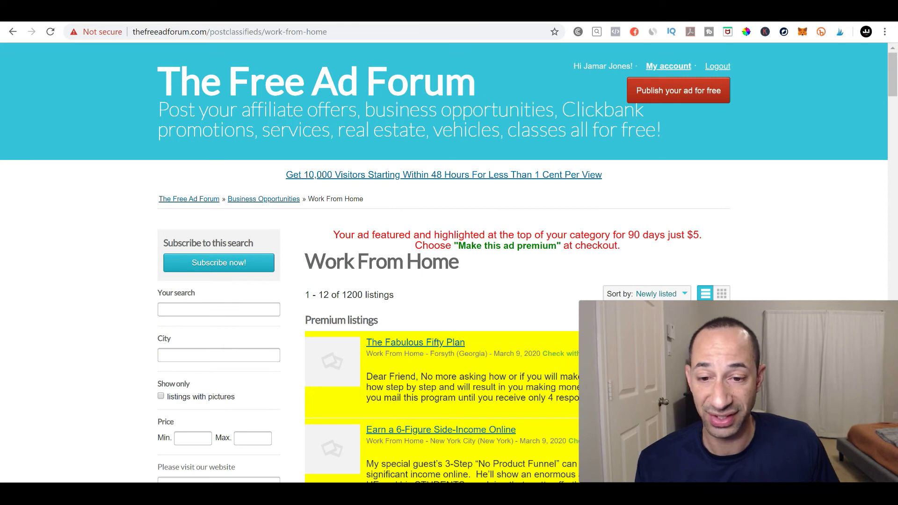
key(ctrl+Tab)
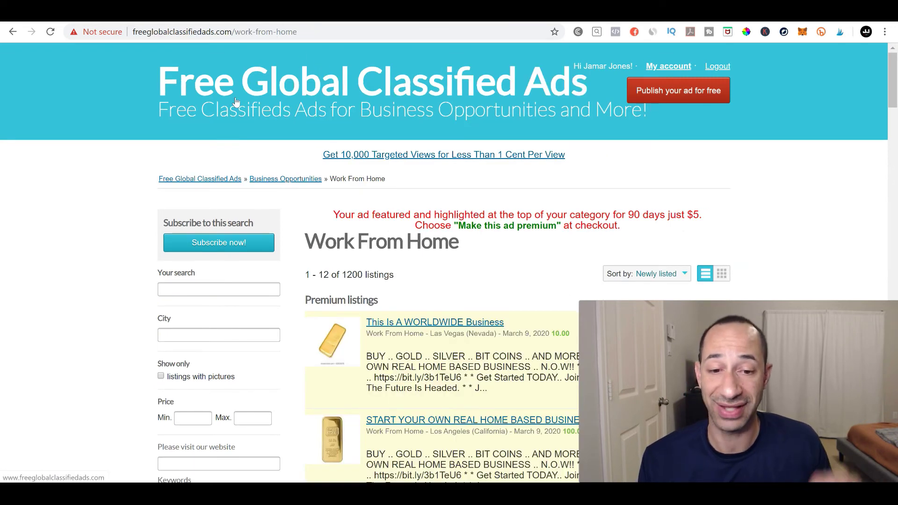
key(ctrl+Tab)
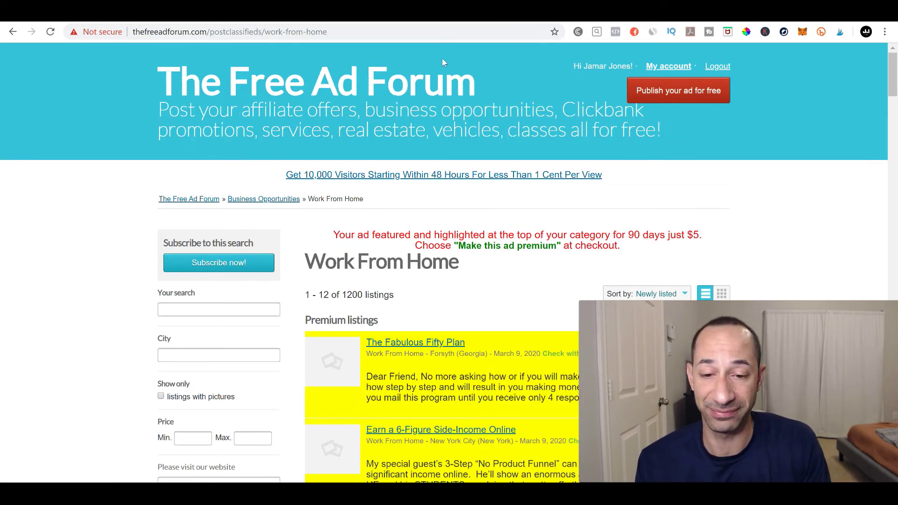
click(328, 12)
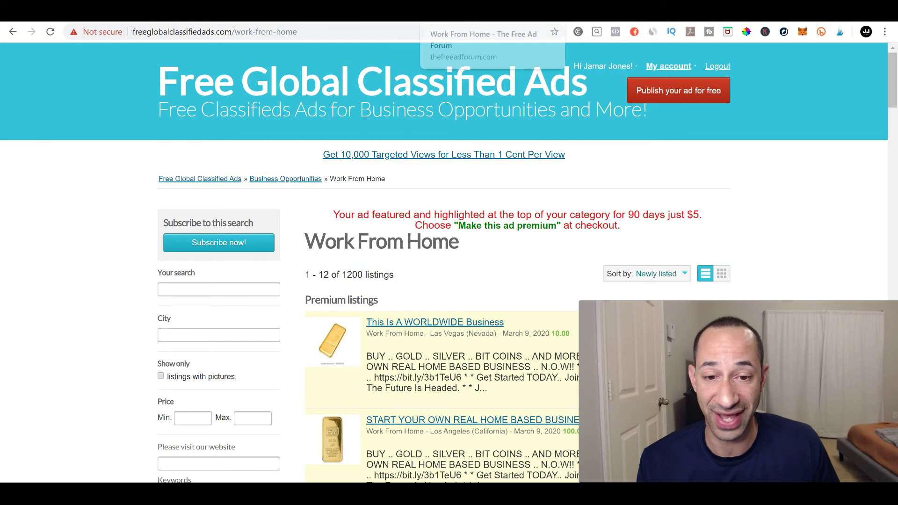
click(444, 11)
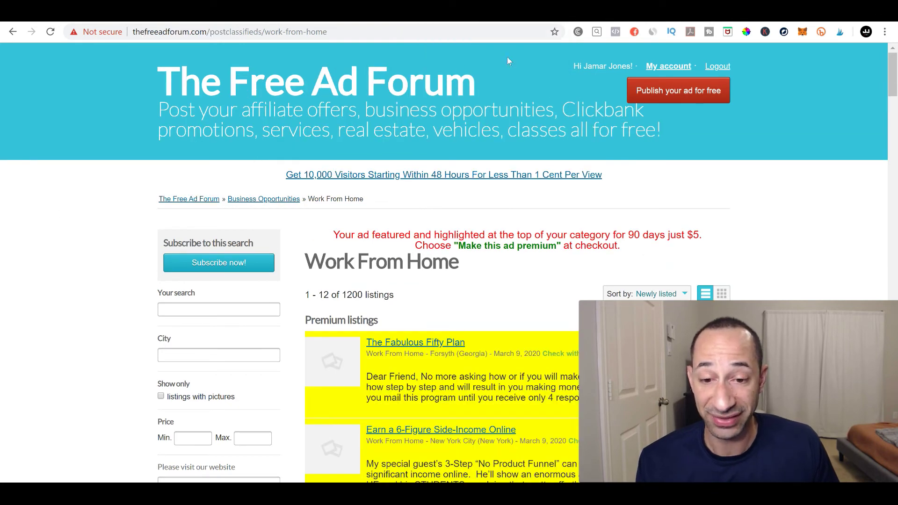
Review The Free Ad Forum's SimilarWeb traffic ranks and visits, then close the popup and scroll the page
click(653, 32)
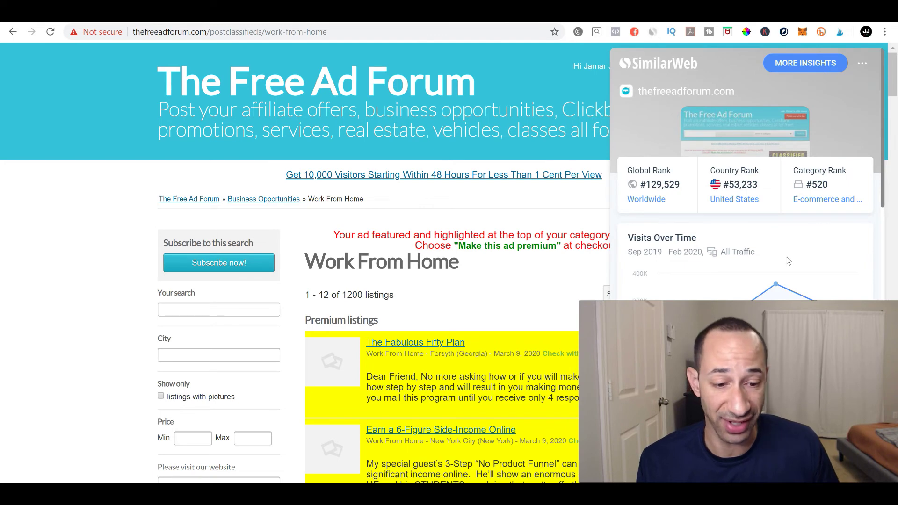
mouse_move(777, 293)
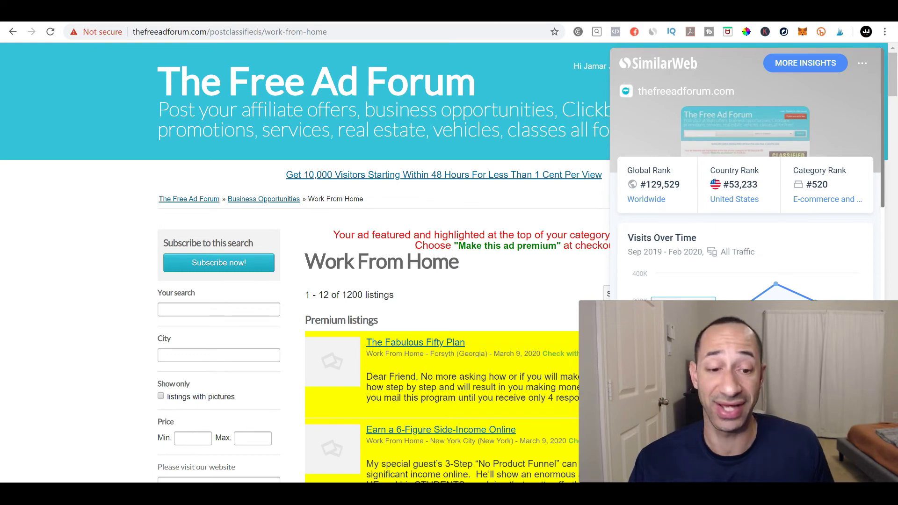
click(93, 307)
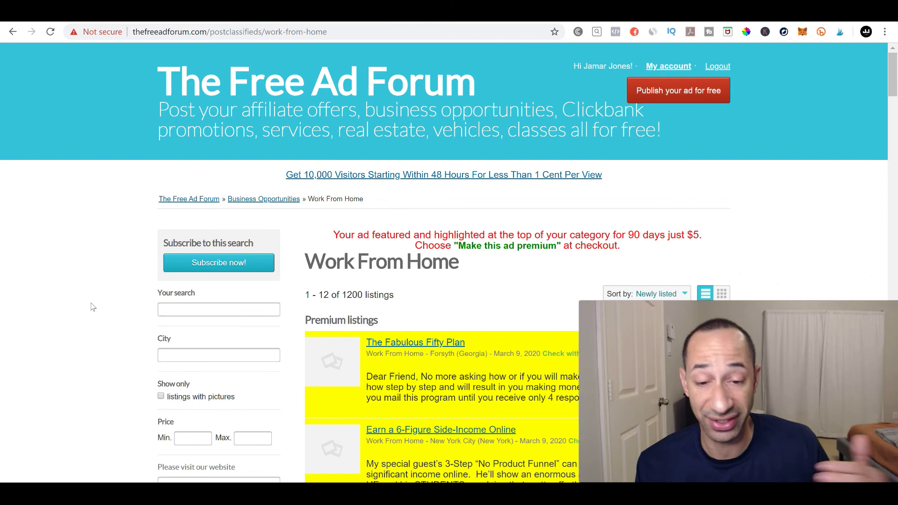
scroll(123, 287, down, 3)
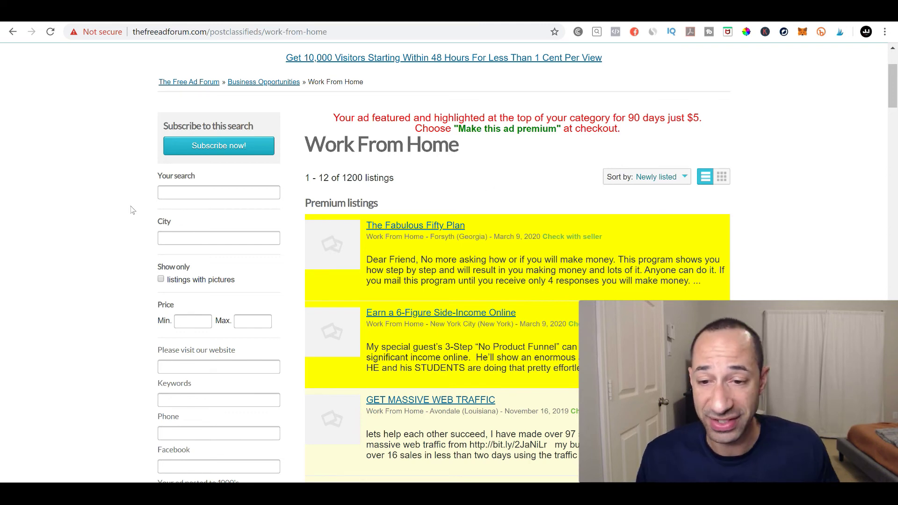
scroll(126, 208, up, 3)
click(97, 12)
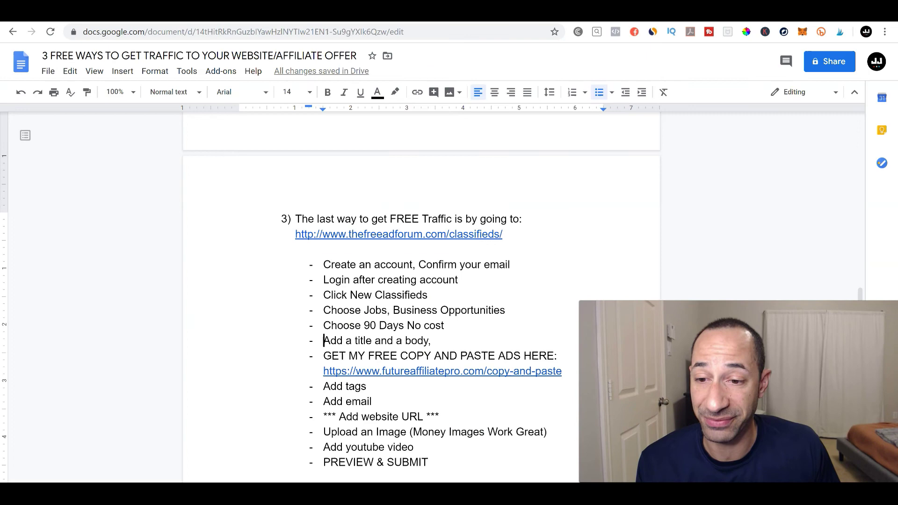
scroll(144, 257, down, 5)
scroll(223, 286, up, 15)
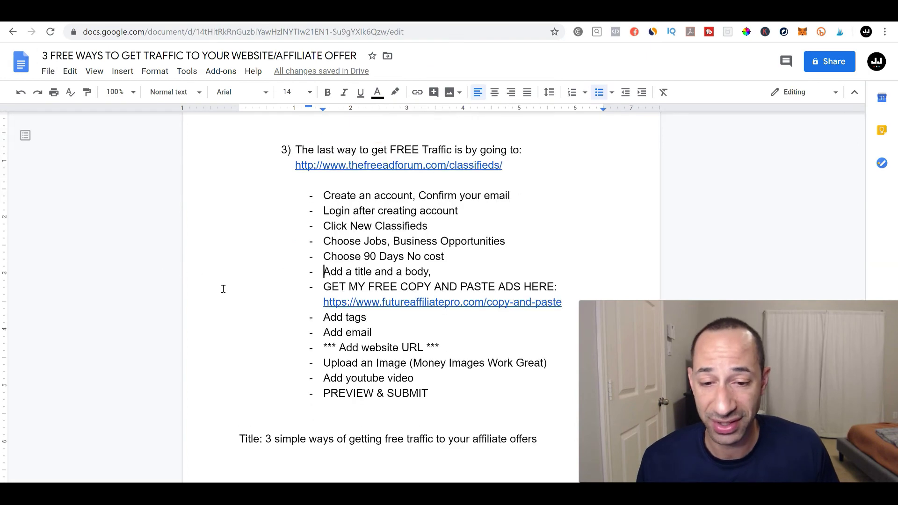
scroll(364, 280, down, 2)
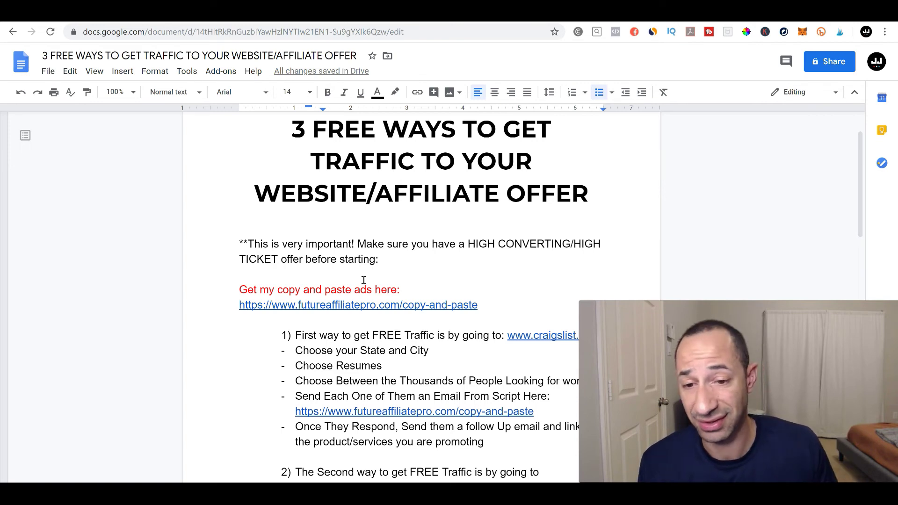
scroll(517, 216, down, 15)
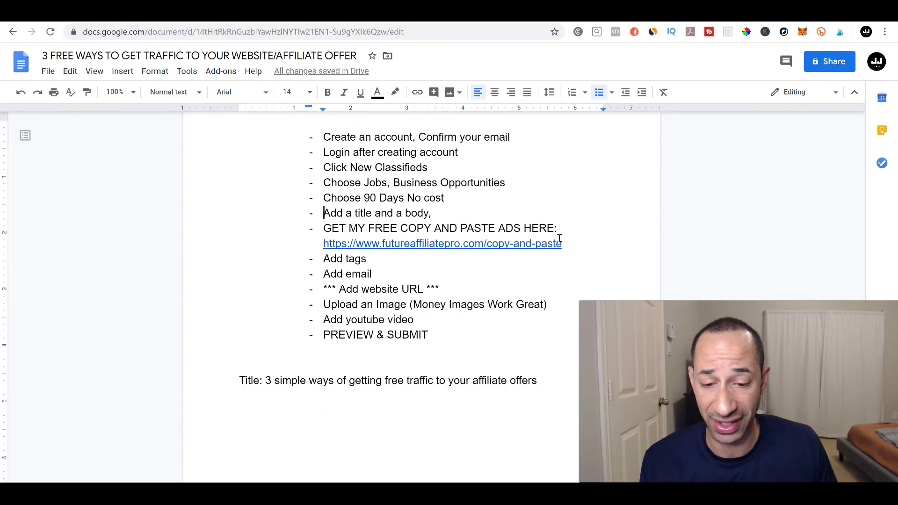
scroll(542, 250, down, 2)
scroll(532, 262, up, 17)
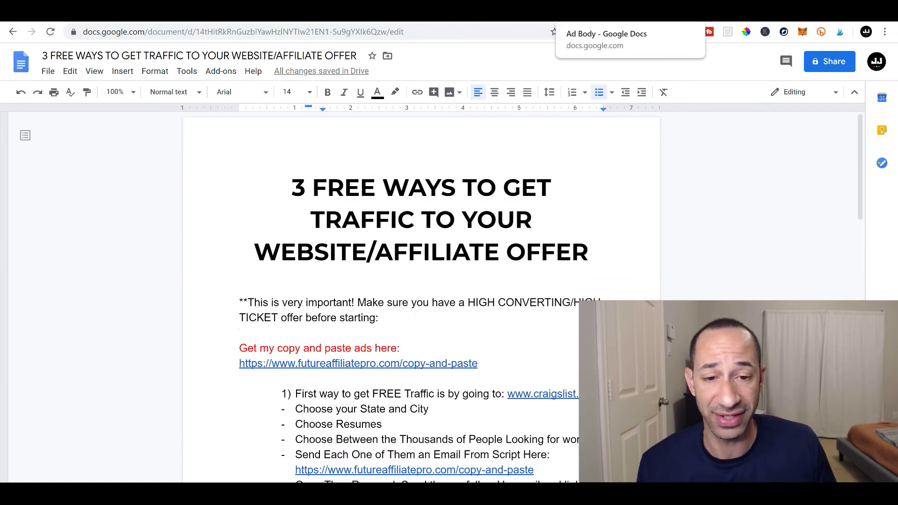
Switch to the Ad Body doc, then go back to FutureAffiliatePro's 'Download the copy and paste ads here' page
click(537, 12)
click(445, 11)
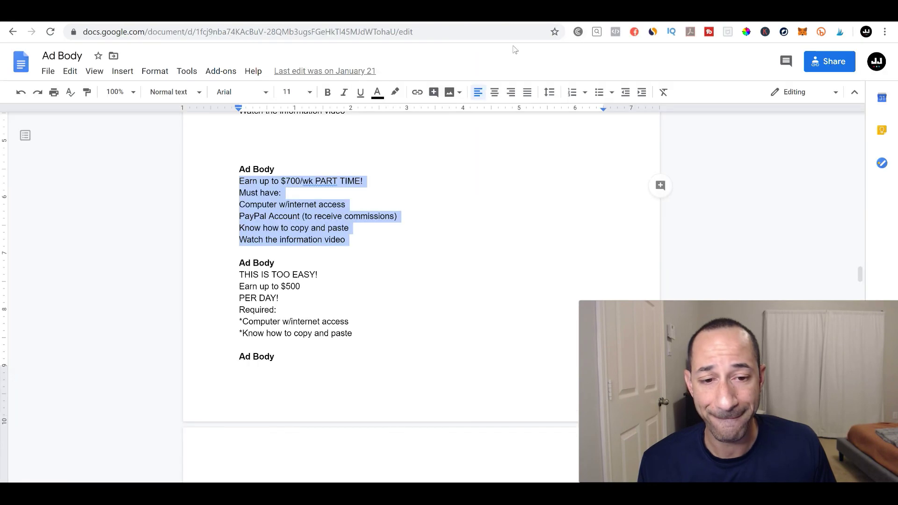
click(12, 32)
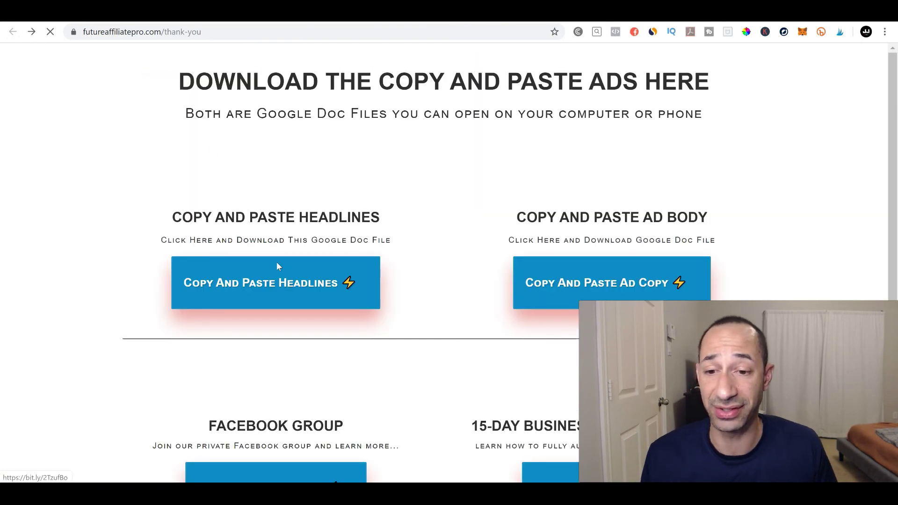